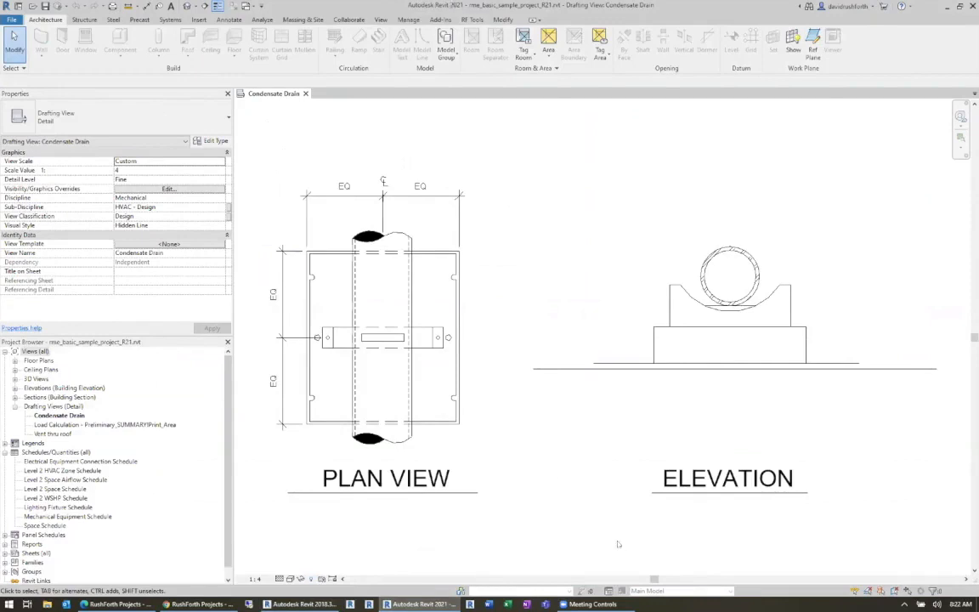
# Select the whole Condensate Drain detail, both plan and elevation, and open it in the Model Manager / Parameter Transformer
pyautogui.scroll(-2, 545, 486)
pyautogui.moveTo(545, 483); pyautogui.dragTo(516, 435, button='middle')
pyautogui.scroll(1, 507, 398)
pyautogui.scroll(-2, 526, 440)
pyautogui.moveTo(759, 477); pyautogui.dragTo(289, 245)
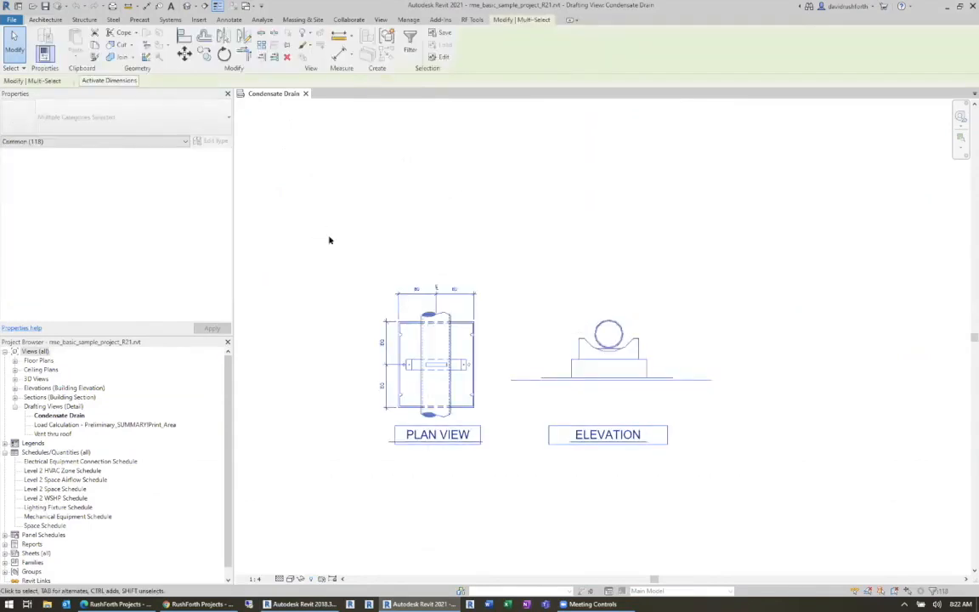
pyautogui.click(472, 19)
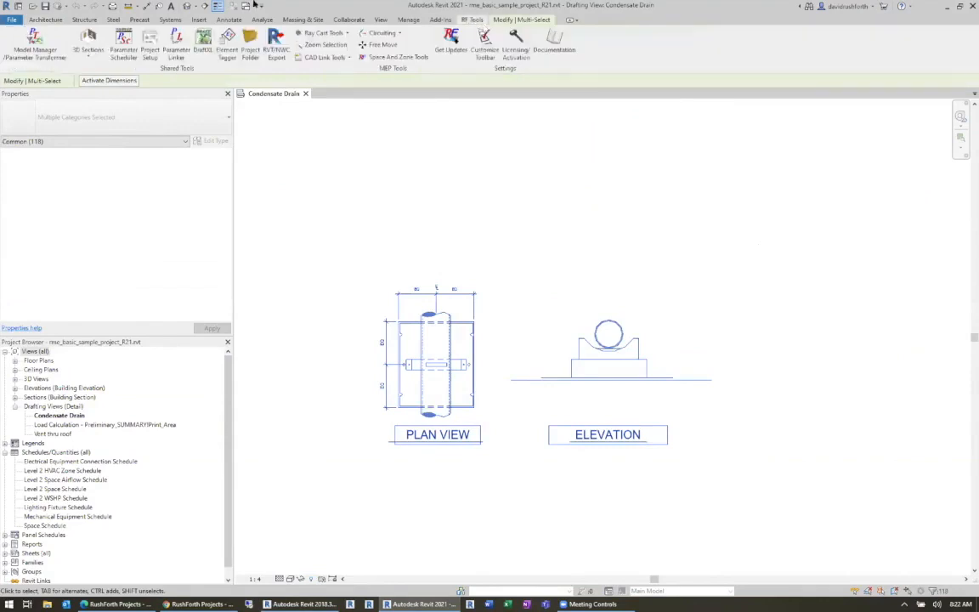
pyautogui.click(36, 47)
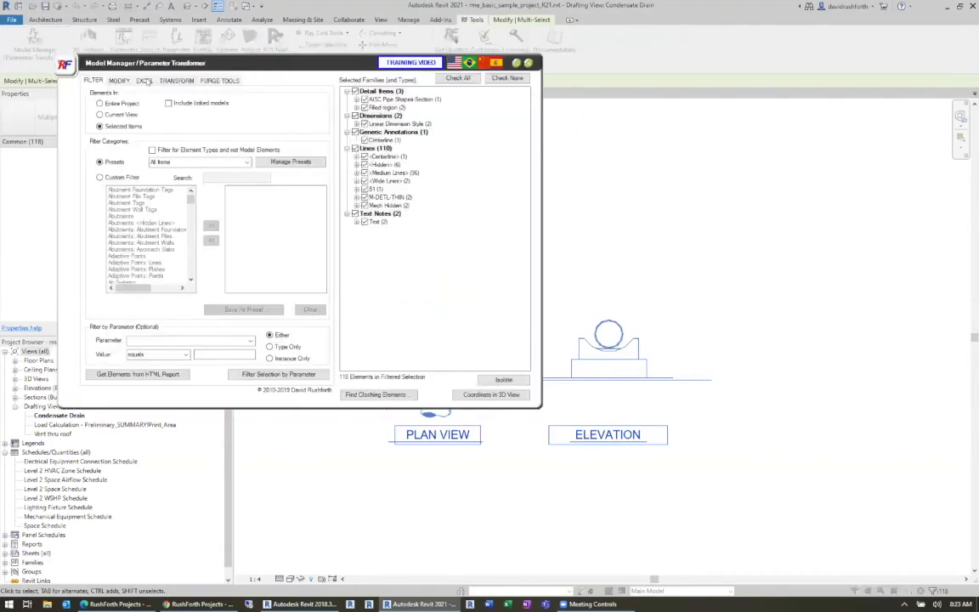
# Export the selected elements with the <New> Element Creation Parameters to CSV, overwriting Condensate Drain Detail Instructions.csv
pyautogui.click(144, 79)
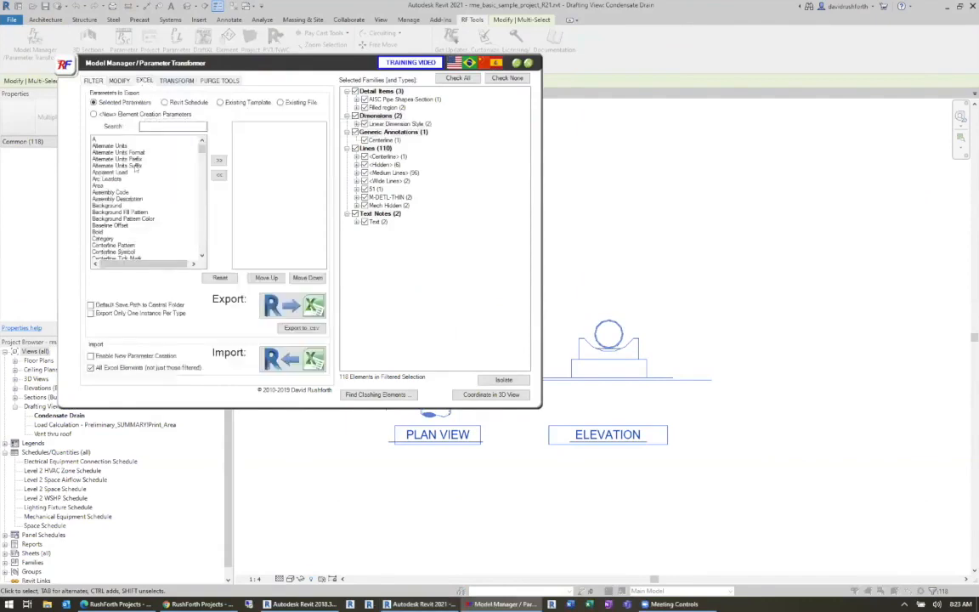
pyautogui.click(108, 113)
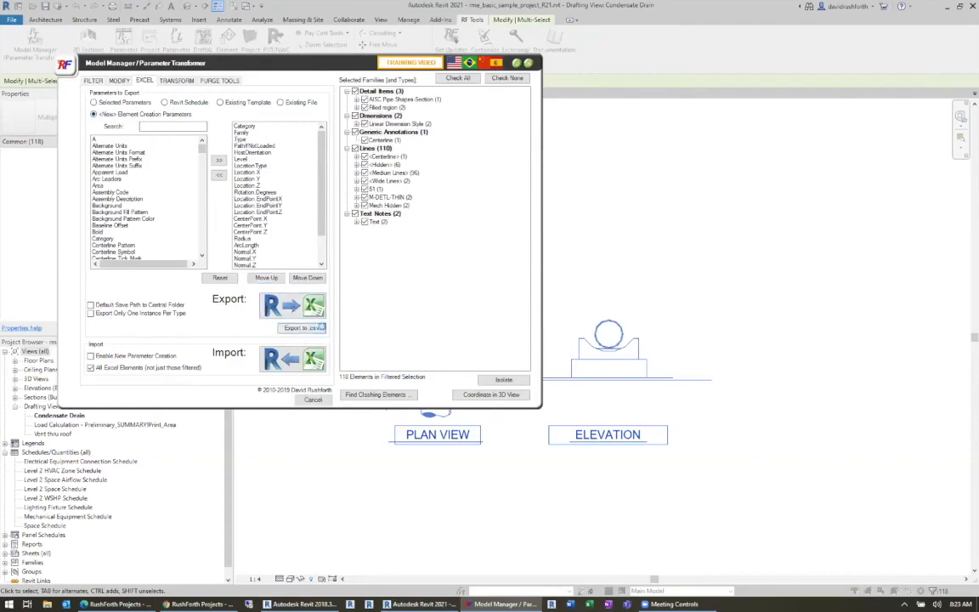
pyautogui.click(301, 328)
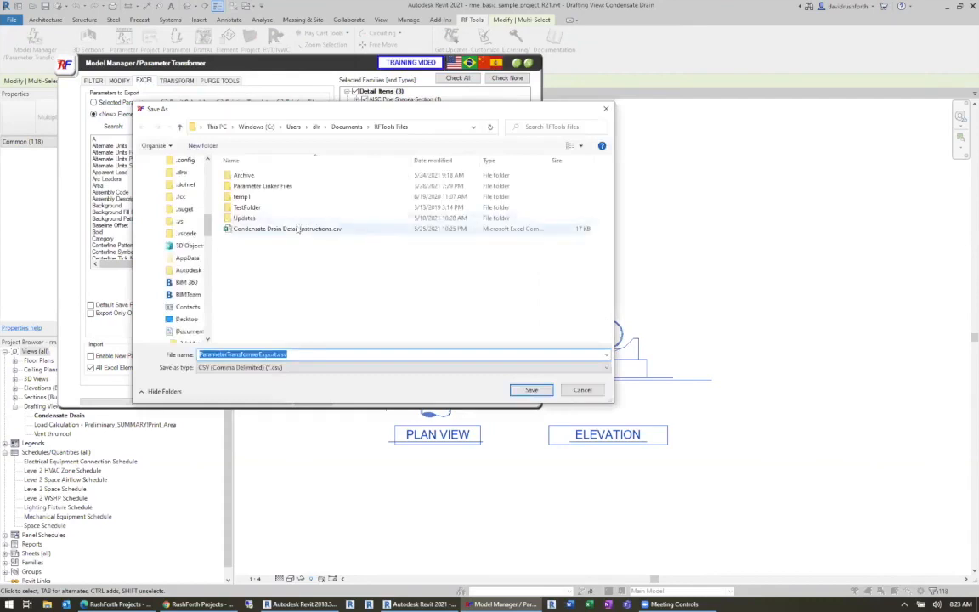
pyautogui.click(286, 229)
pyautogui.click(528, 392)
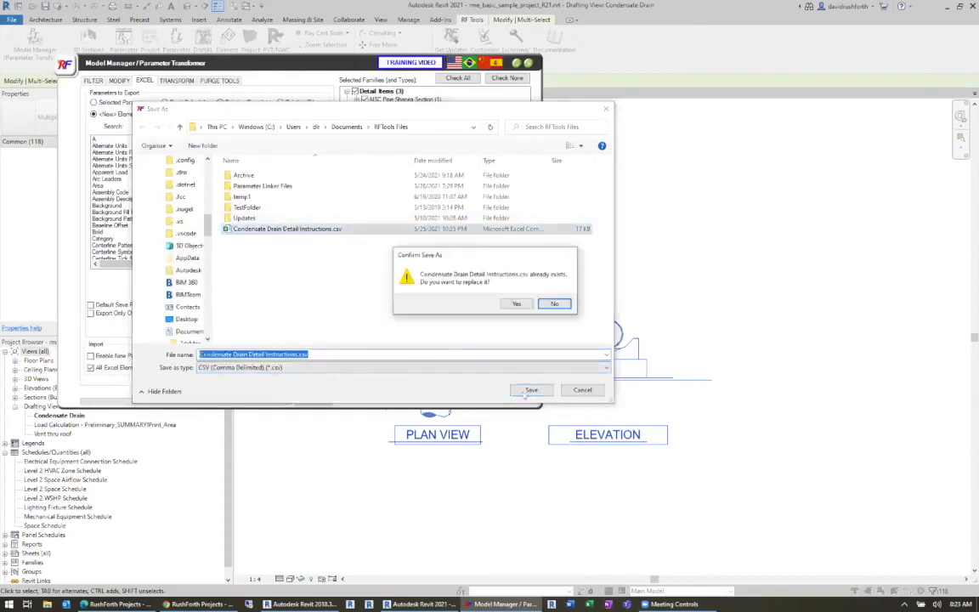
pyautogui.click(517, 304)
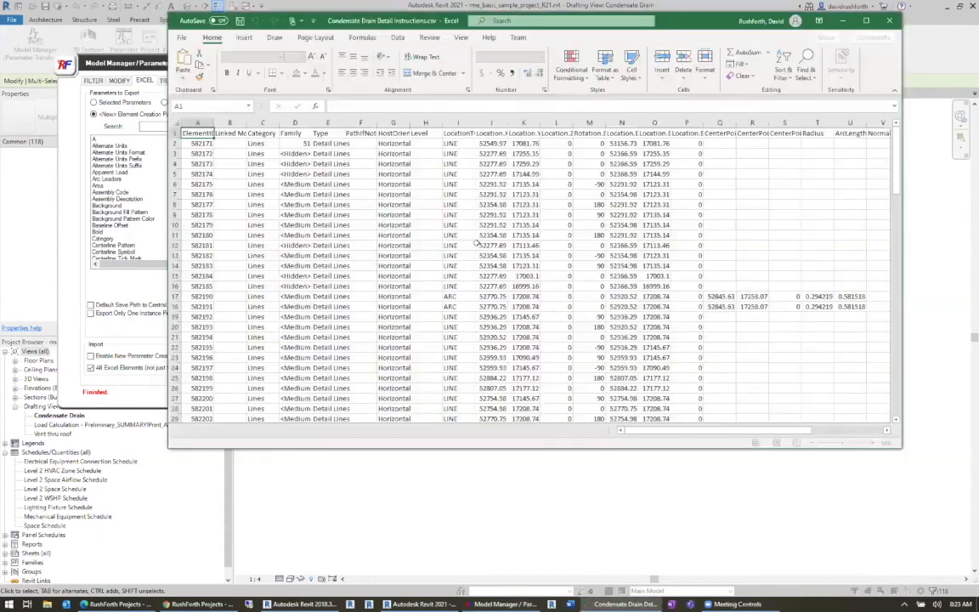
# Replace the first element ID in cell A2 of the exported spreadsheet with <New>
pyautogui.click(204, 143)
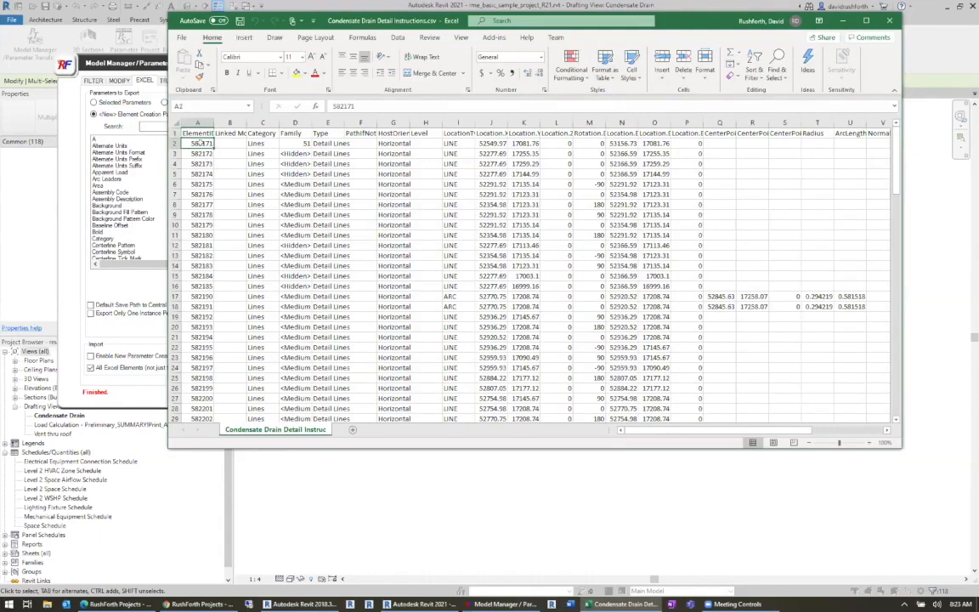
pyautogui.write('<')
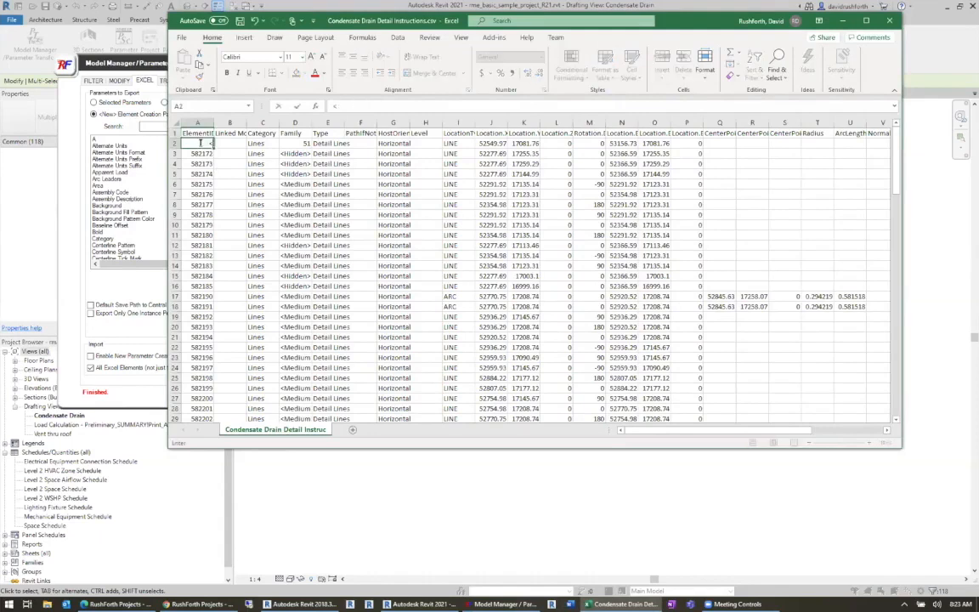
pyautogui.write('New>')
pyautogui.press('Return')
# Copy <New> from A2 over all remaining element IDs in column A and save the CSV file
pyautogui.click(197, 142)
pyautogui.hotkey('ctrl', 'c')
pyautogui.scroll(-10, 201, 151)
pyautogui.scroll(10, 202, 151)
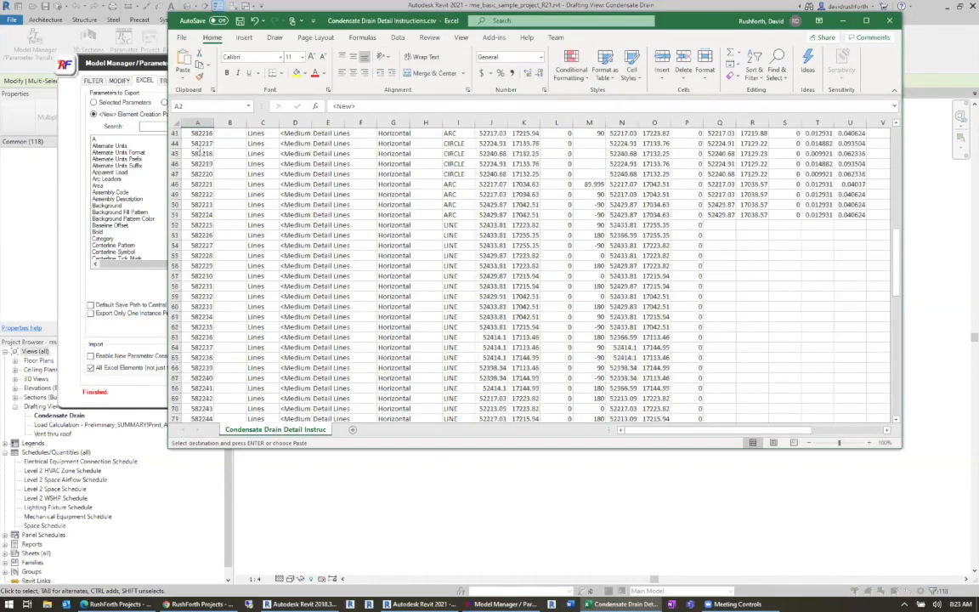
pyautogui.press('Down')
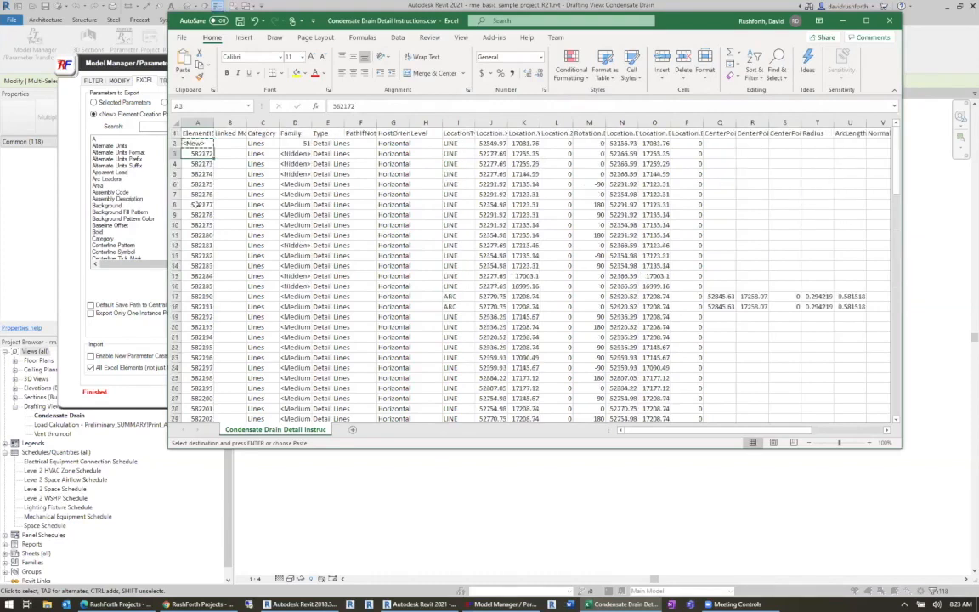
pyautogui.hotkey('ctrl', 'shift', 'Down')
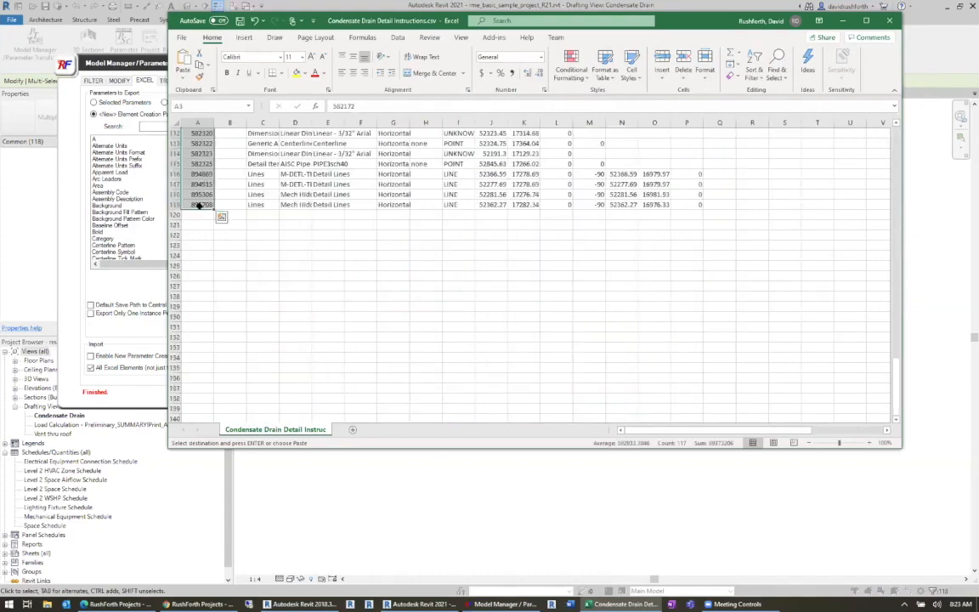
pyautogui.hotkey('ctrl', 'v')
pyautogui.hotkey('ctrl', 's')
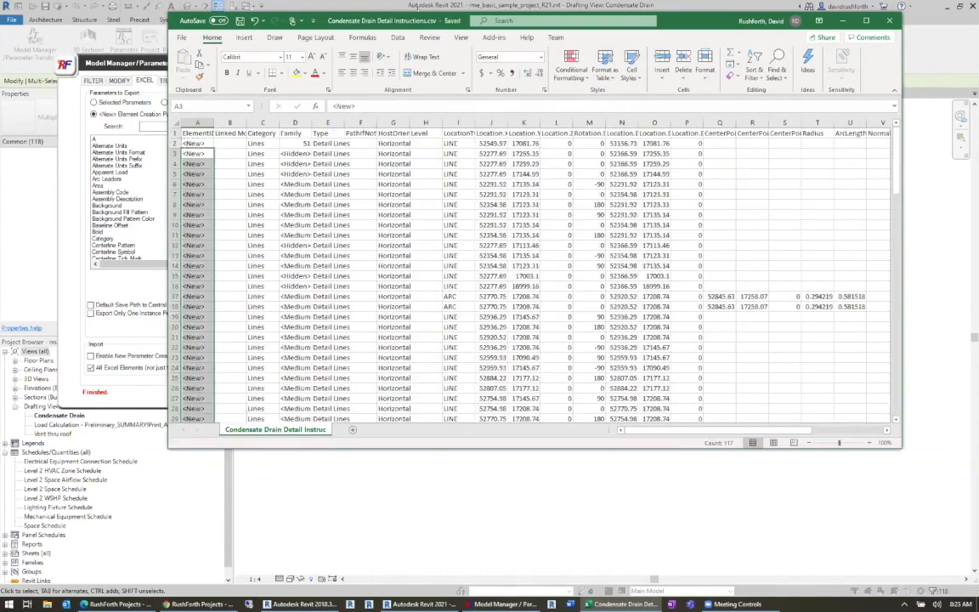
# Close the spreadsheet and the Model Manager / Parameter Transformer
pyautogui.moveTo(417, 19); pyautogui.dragTo(357, 64)
pyautogui.click(828, 64)
pyautogui.click(527, 61)
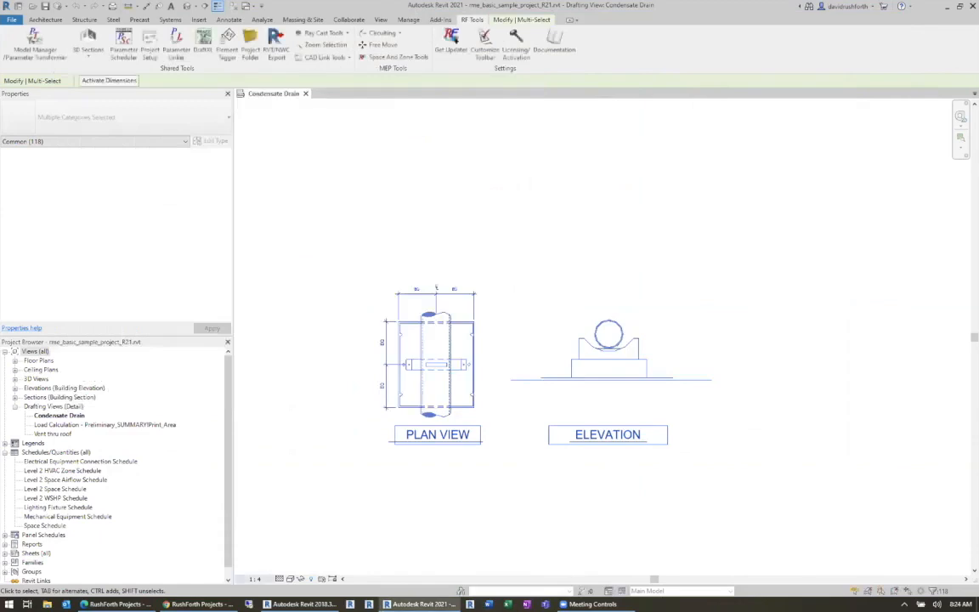
# Switch to the rme_Sample_MEP project in Revit 2018 and maximize its empty Condensate Drain drafting view
pyautogui.moveTo(197, 603)
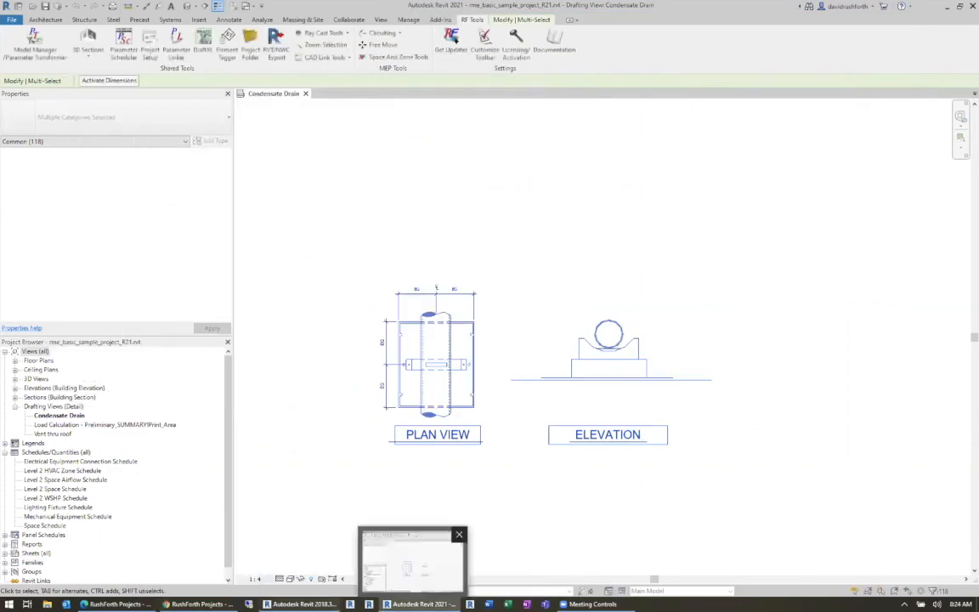
pyautogui.click(299, 604)
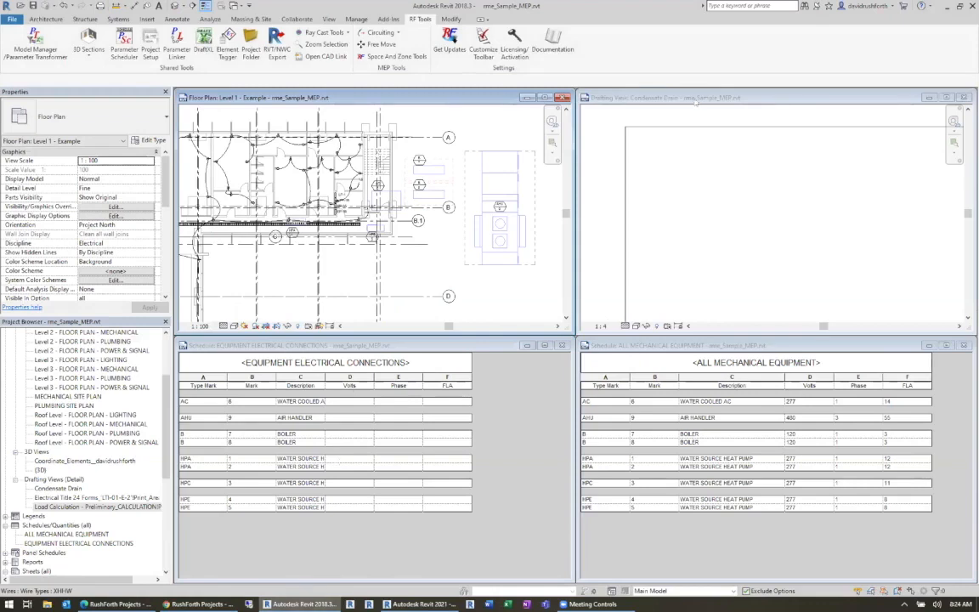
pyautogui.doubleClick(658, 98)
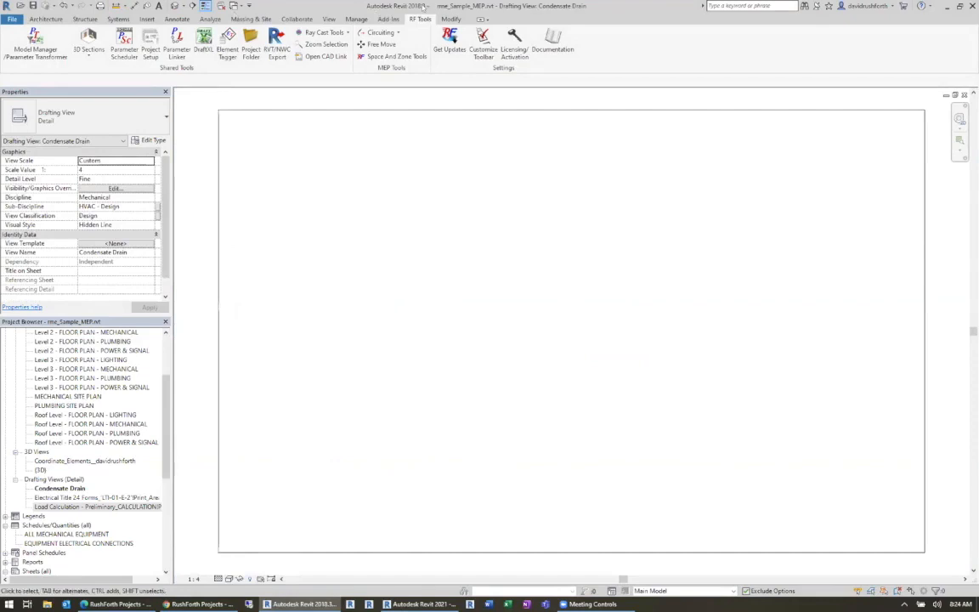
# Import Condensate Drain Detail Instructions.csv through the Model Manager to create the detail in this view, and close the tool
pyautogui.click(35, 44)
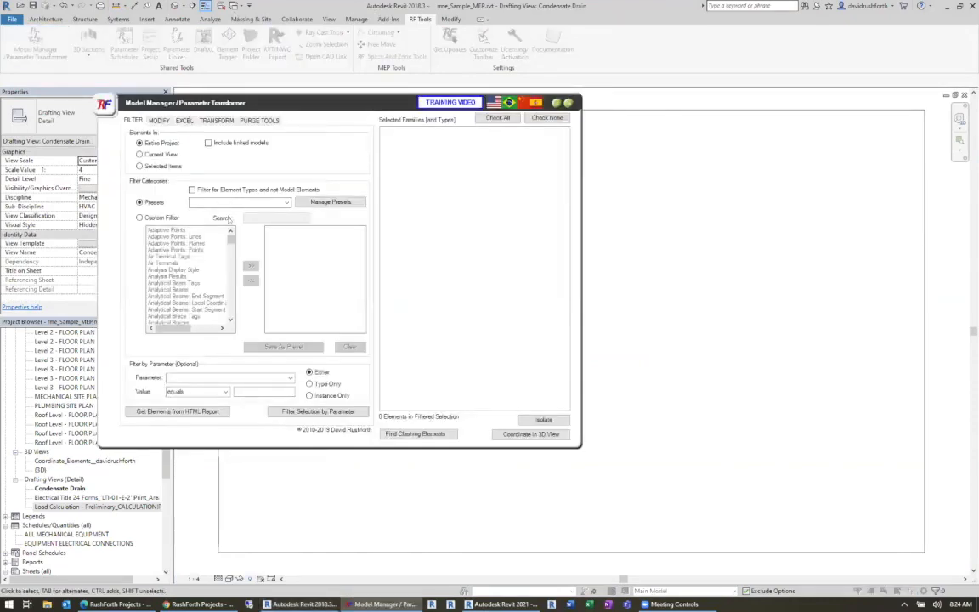
pyautogui.click(314, 400)
pyautogui.click(309, 268)
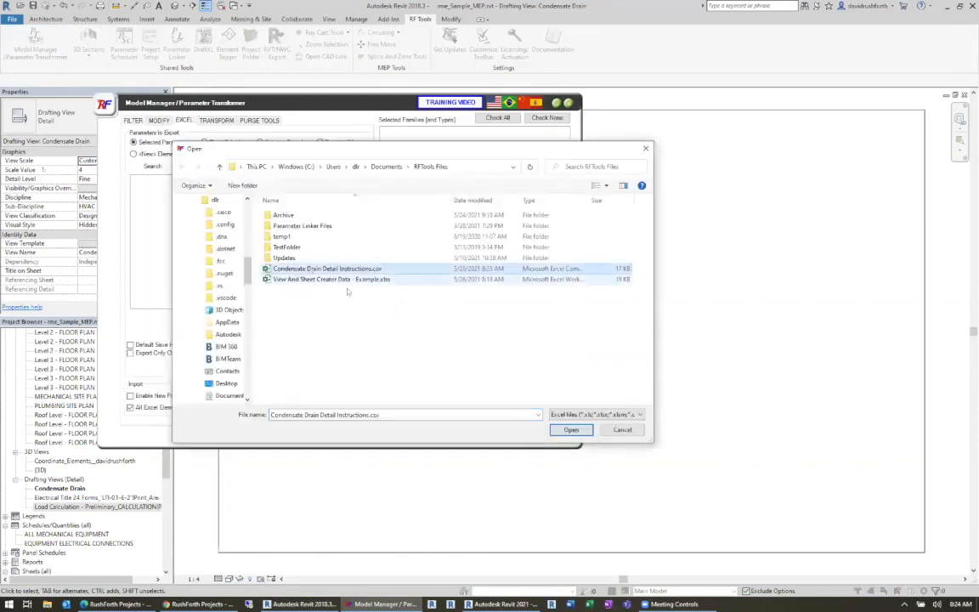
pyautogui.click(564, 430)
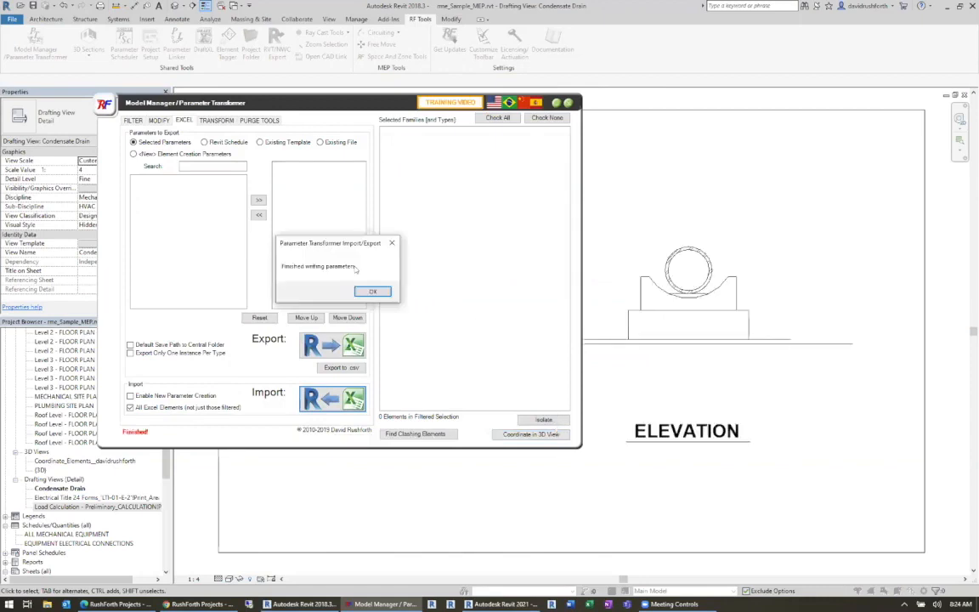
pyautogui.click(372, 291)
pyautogui.click(569, 103)
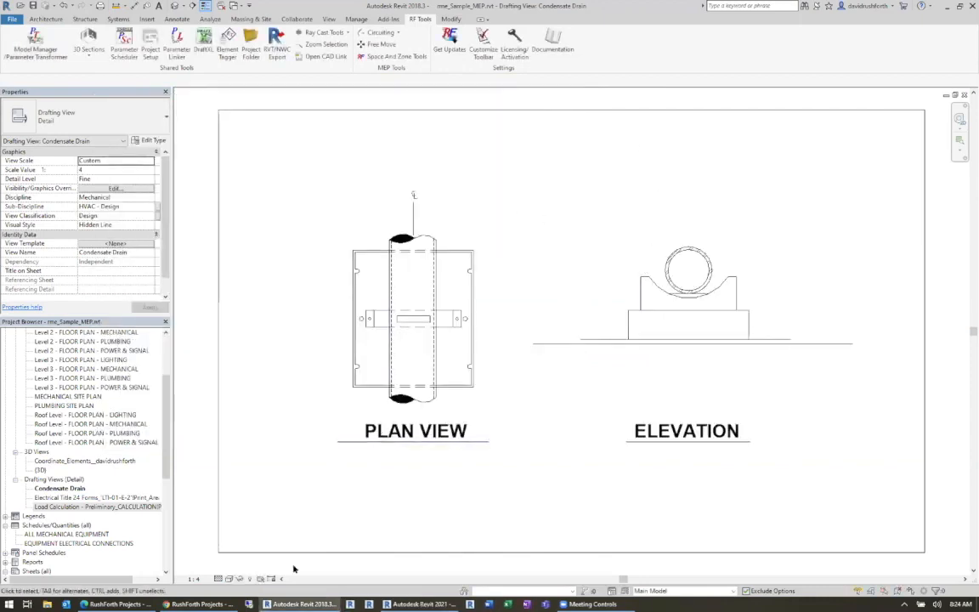
# Compare the original Condensate Drain detail in Revit 2021 with the imported copy in Revit 2018
pyautogui.click(416, 604)
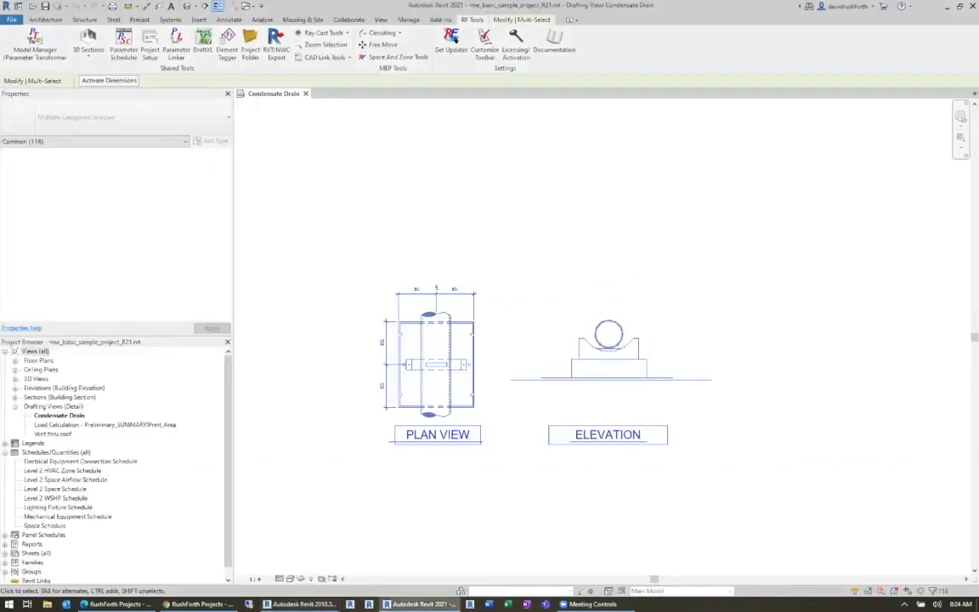
pyautogui.click(483, 470)
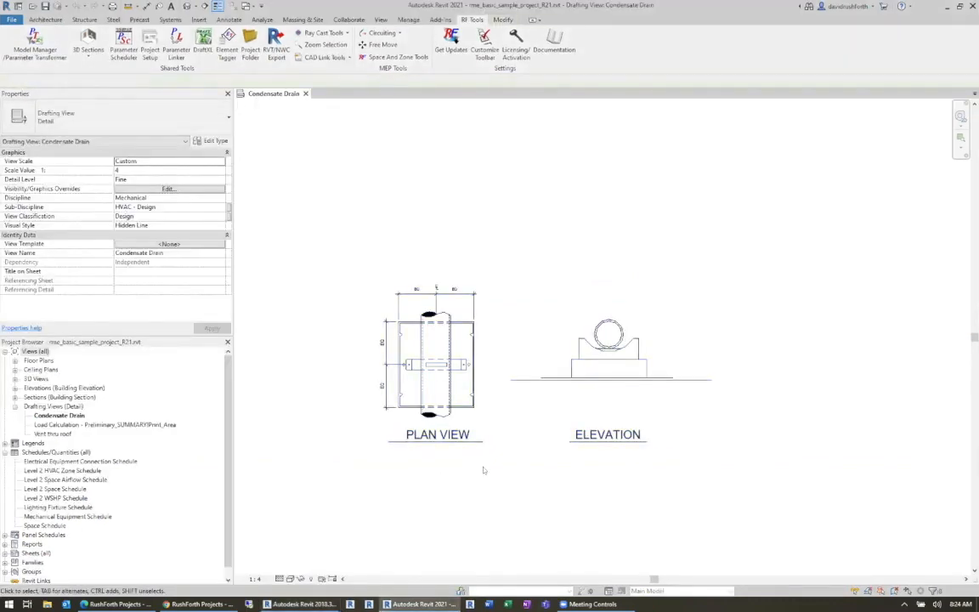
pyautogui.scroll(3, 458, 443)
pyautogui.scroll(1, 463, 440)
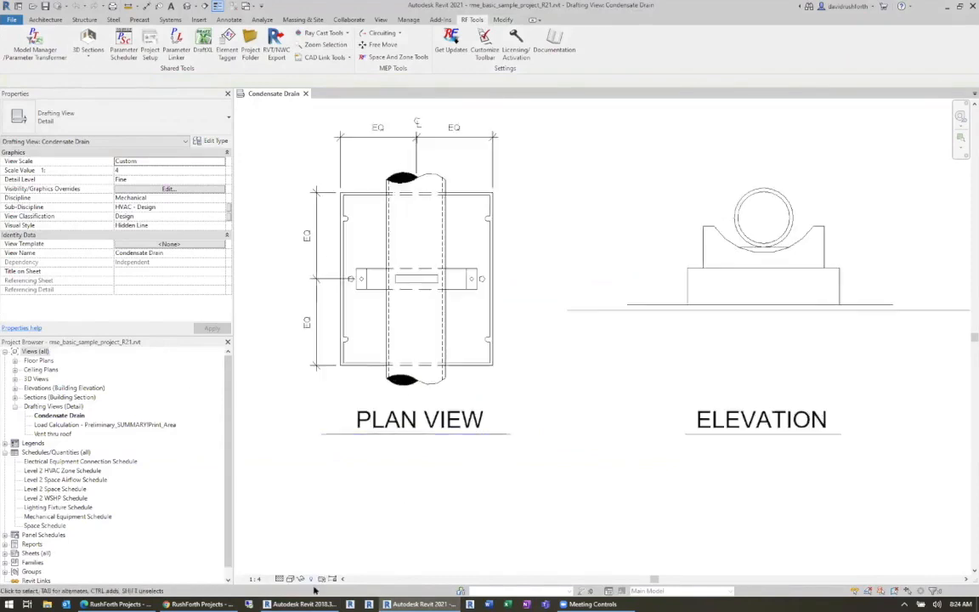
pyautogui.moveTo(298, 604)
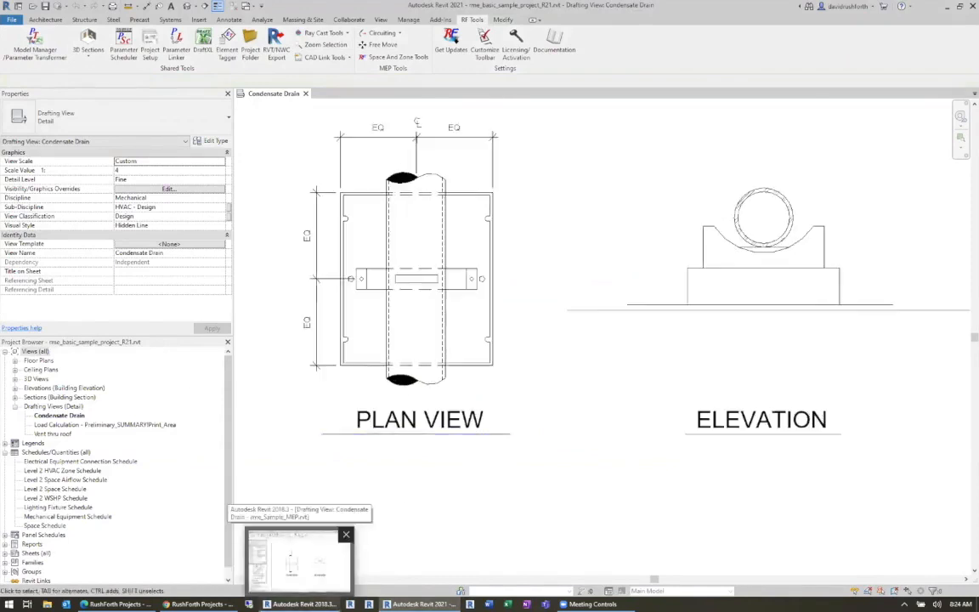
pyautogui.click(298, 604)
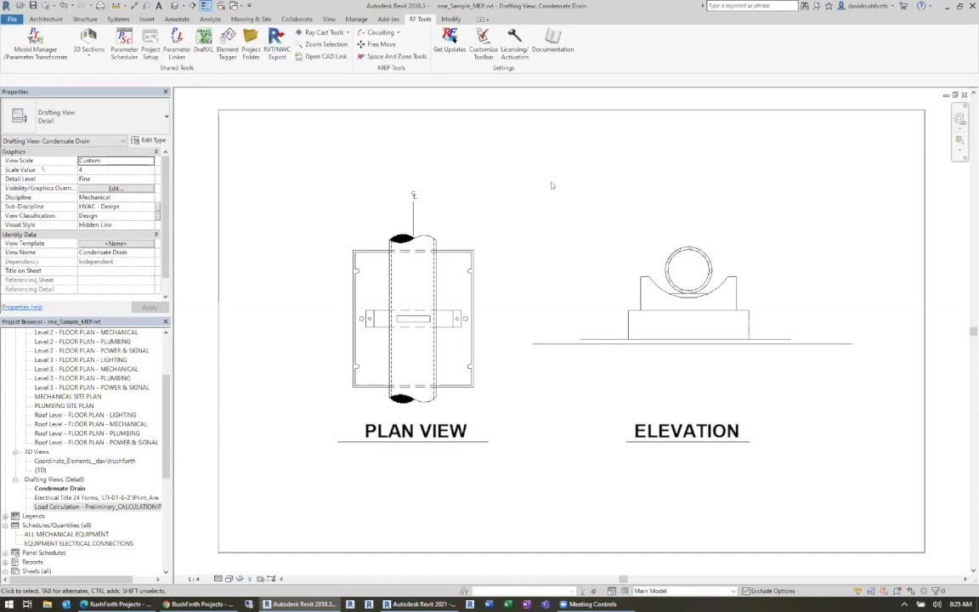
# Tile the open views, close the Condensate Drain view and extend the Level 1 - Example floor plan into the freed space
pyautogui.press('w')
pyautogui.press('t')
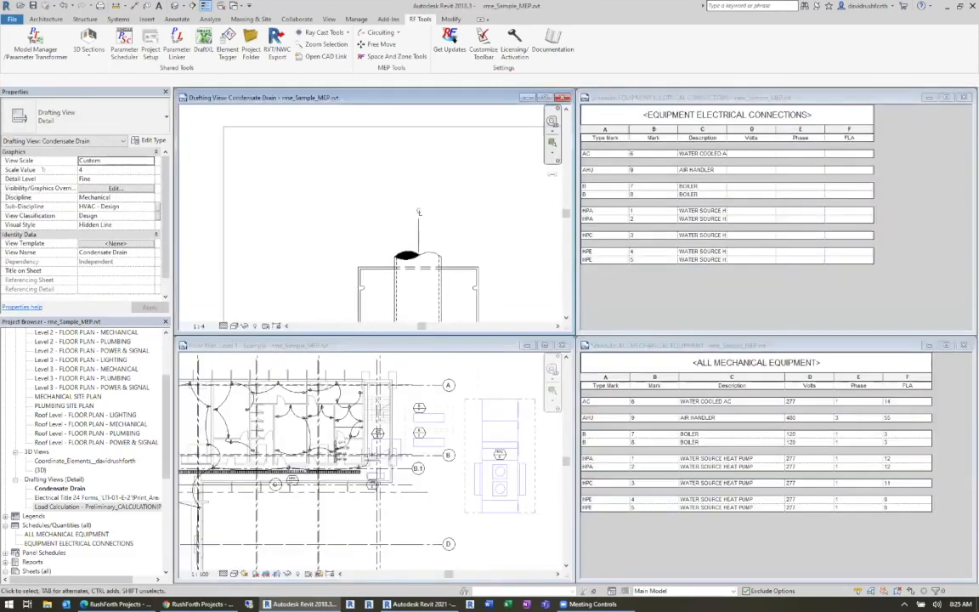
pyautogui.click(563, 98)
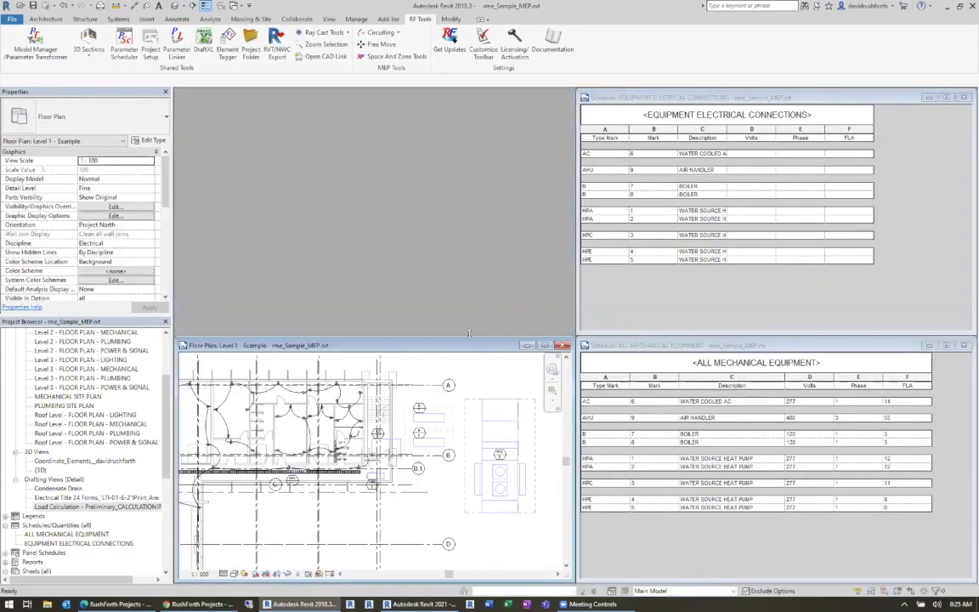
pyautogui.moveTo(468, 334); pyautogui.dragTo(468, 91)
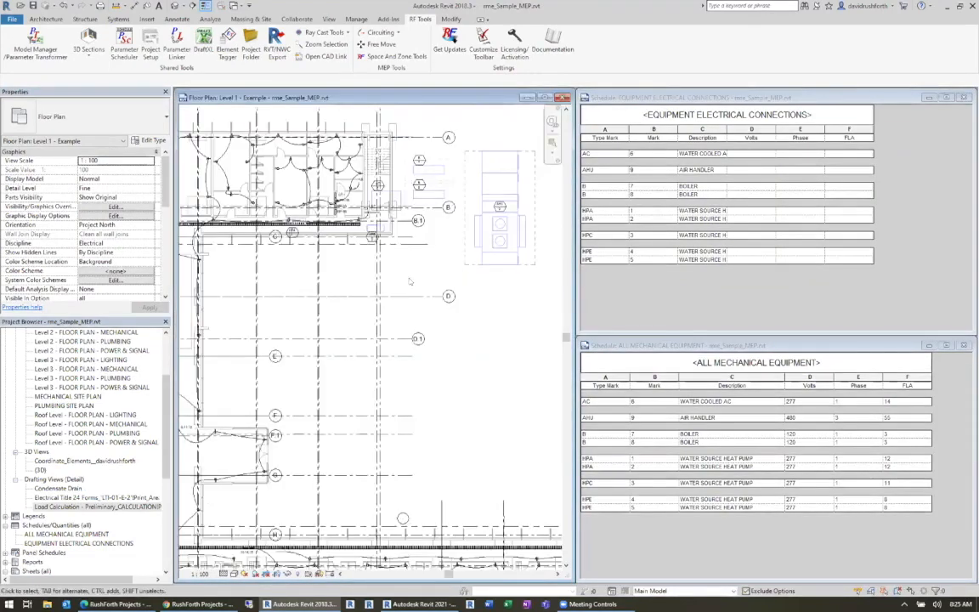
# Examine the AC 6 electrical connection and the equipment around grid B on the Level 1 - Example floor plan
pyautogui.scroll(3, 438, 213)
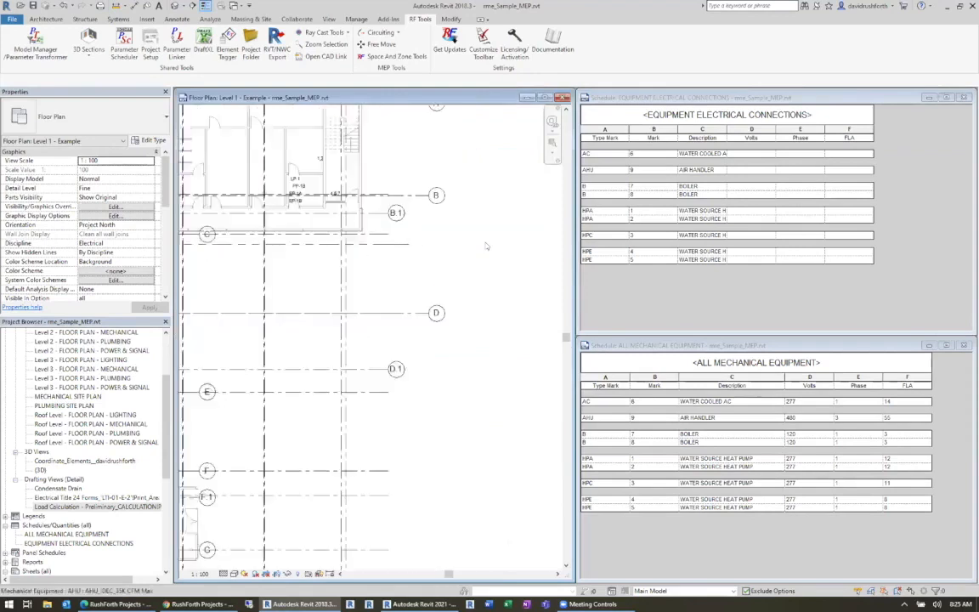
pyautogui.scroll(2, 438, 204)
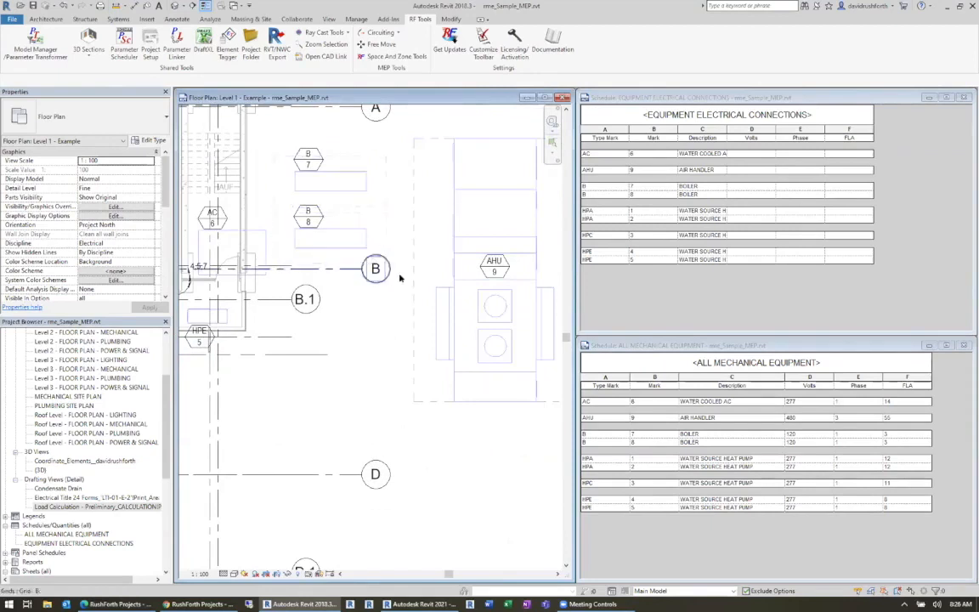
pyautogui.click(213, 217)
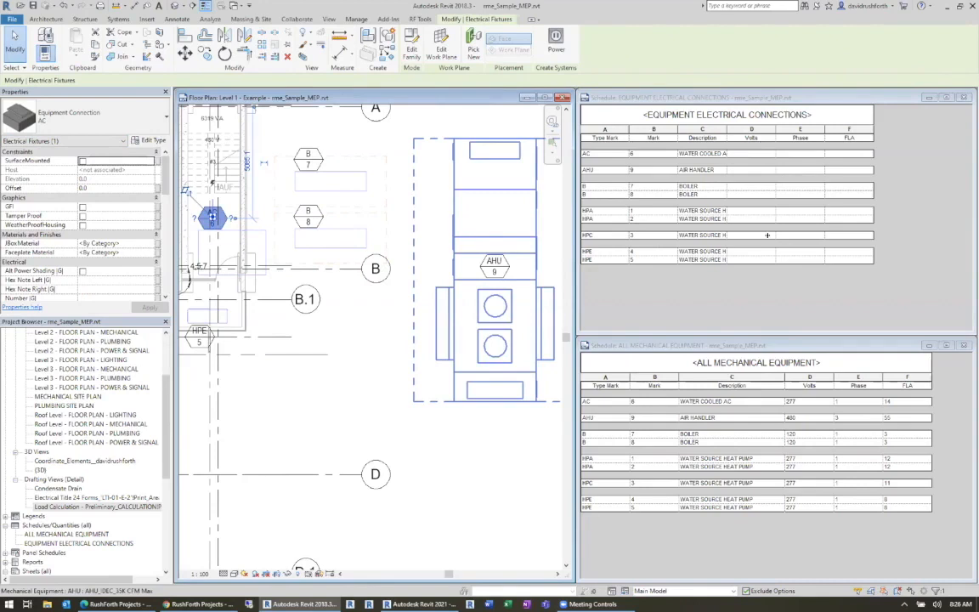
pyautogui.click(420, 19)
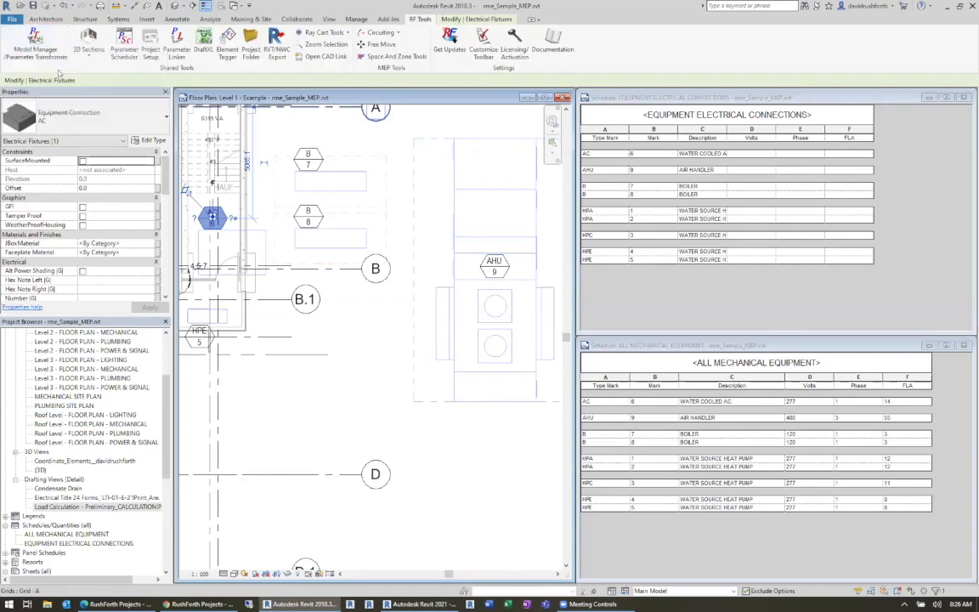
pyautogui.click(23, 49)
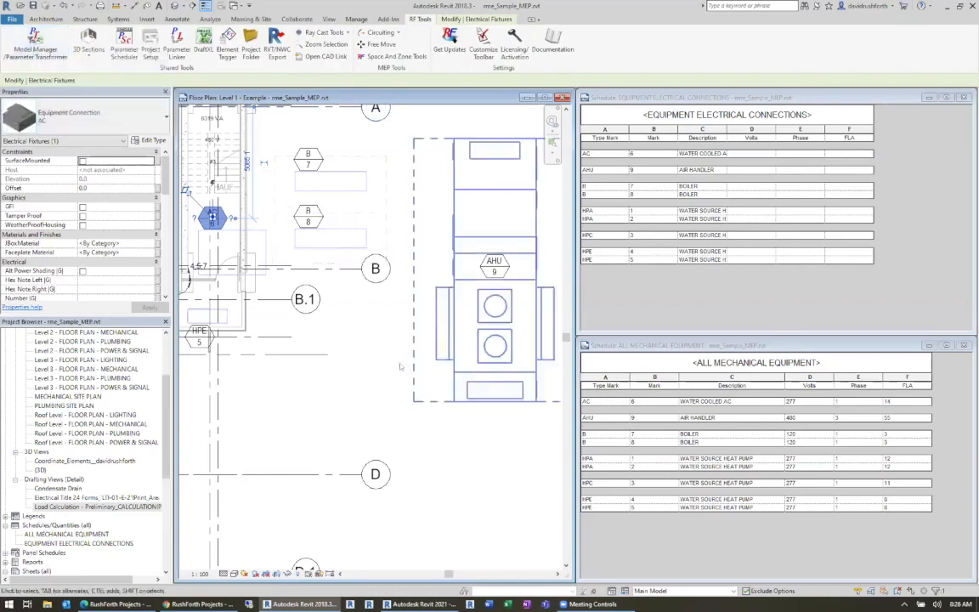
pyautogui.click(399, 228)
# Filter the entire project by the Mechanical Equipment preset in Model Manager and bring up the locations for creating elements
pyautogui.click(46, 51)
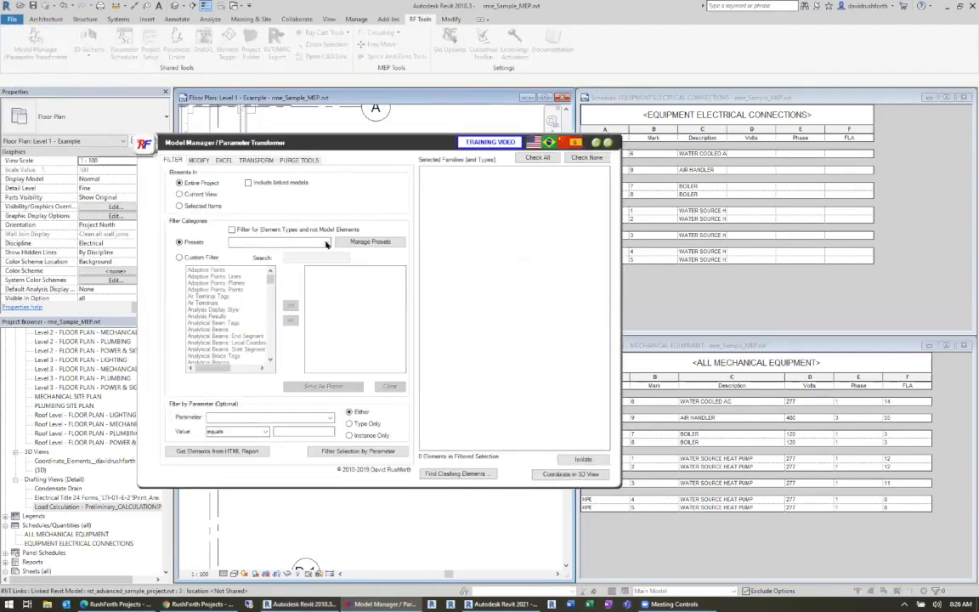
pyautogui.click(325, 243)
pyautogui.click(265, 304)
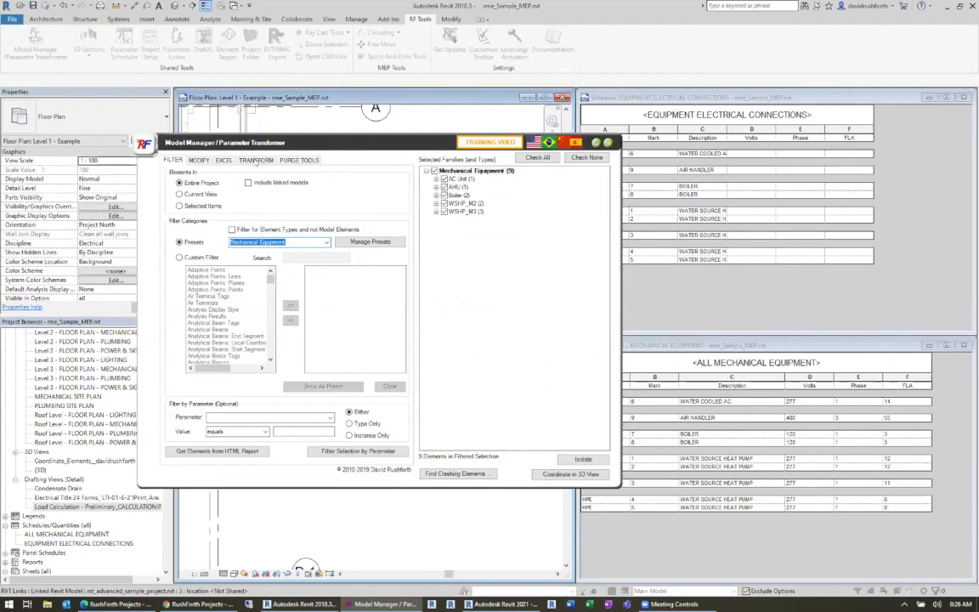
pyautogui.click(255, 161)
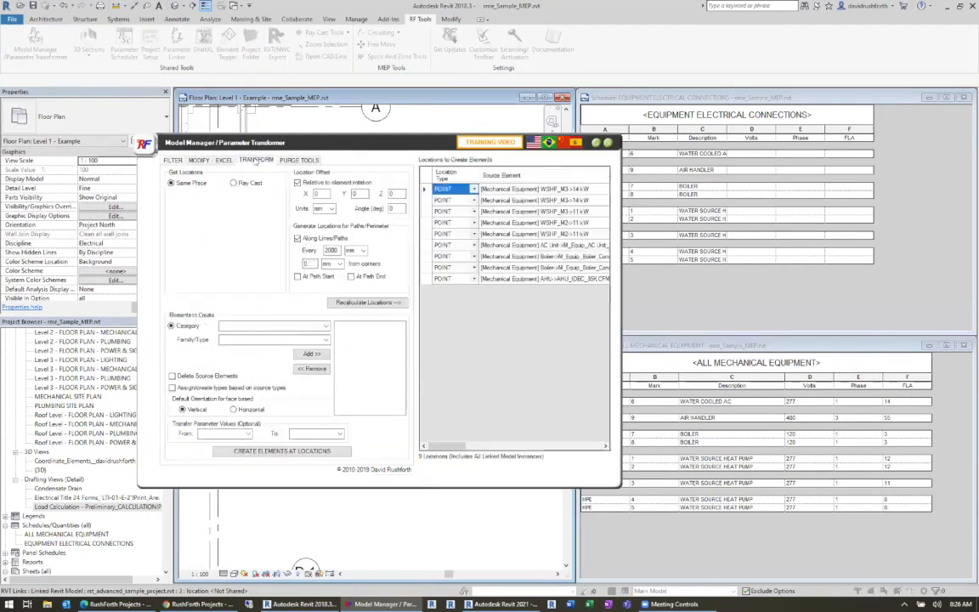
pyautogui.moveTo(455, 447)
pyautogui.mouseDown()
pyautogui.moveTo(500, 449)
pyautogui.moveTo(445, 444)
pyautogui.mouseUp()
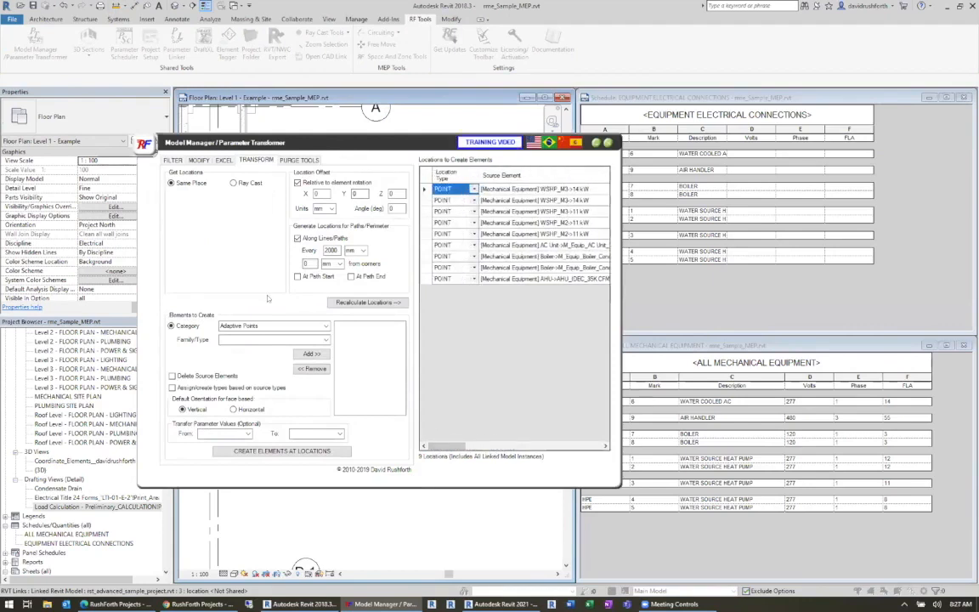
# Add the Electrical Equipment type M_Dry Type Transformer - 480-208Y120 - NEMA Type 2, 112.5 kVA, as the element to create
pyautogui.click(263, 325)
pyautogui.write('electrical Circuits')
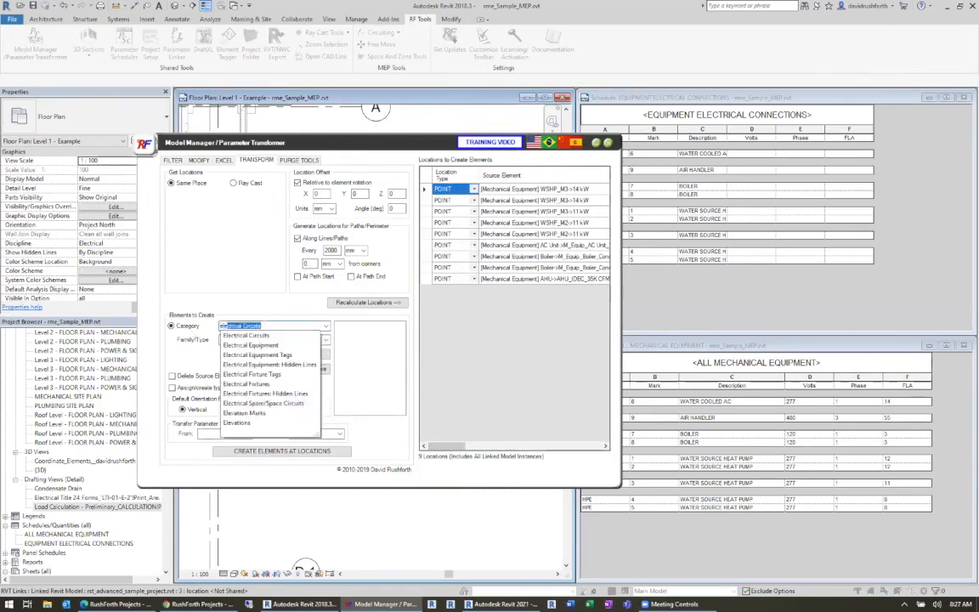
pyautogui.click(252, 348)
pyautogui.click(324, 339)
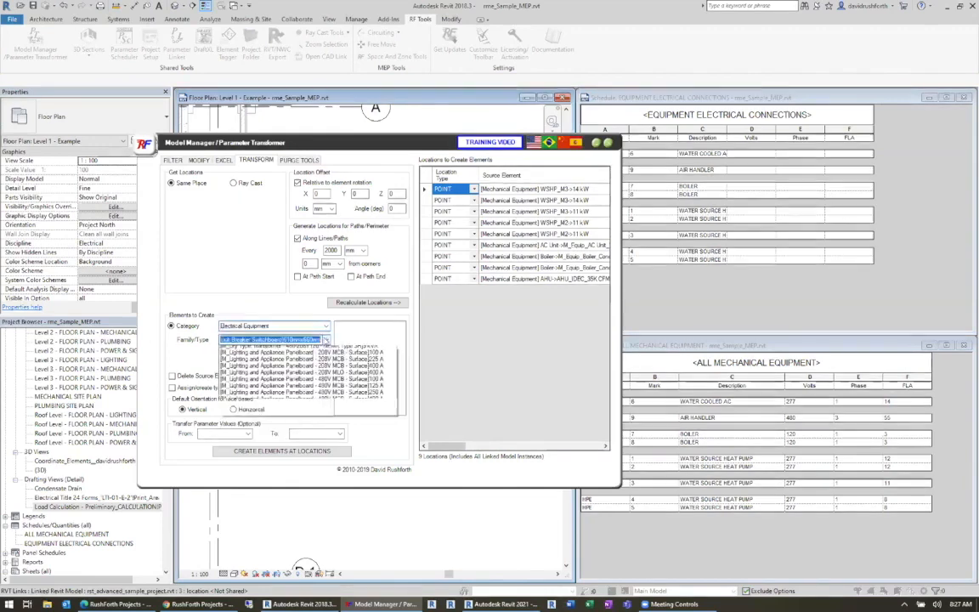
pyautogui.click(298, 368)
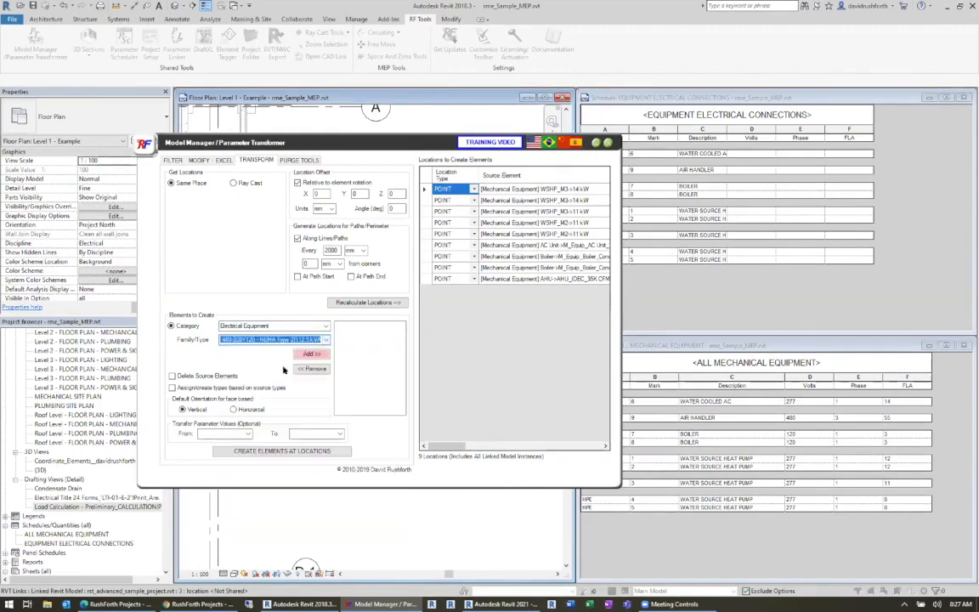
pyautogui.click(308, 354)
# Create the transformers at all mechanical equipment locations with horizontal default orientation and close Model Manager
pyautogui.click(243, 409)
pyautogui.click(275, 452)
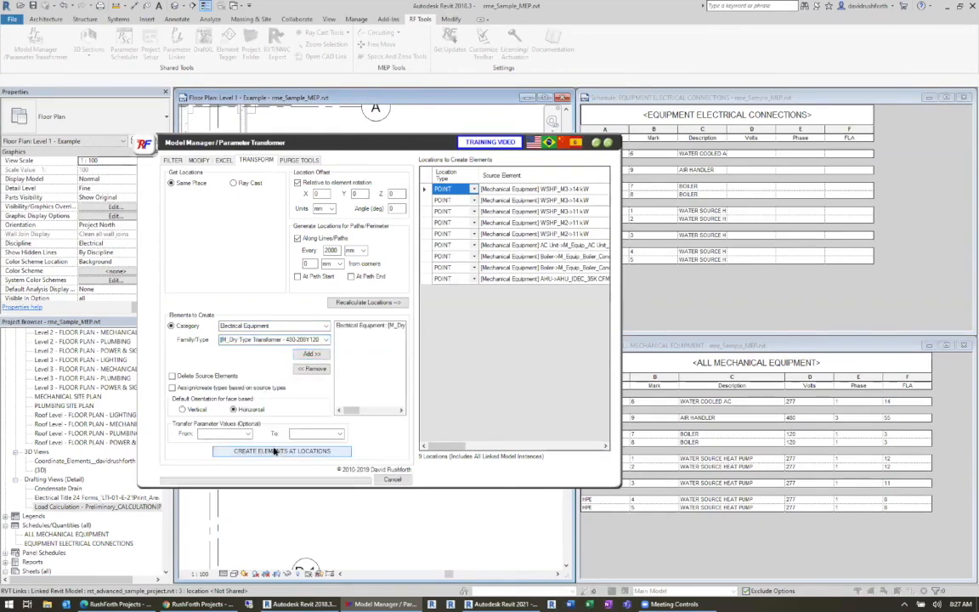
pyautogui.click(411, 347)
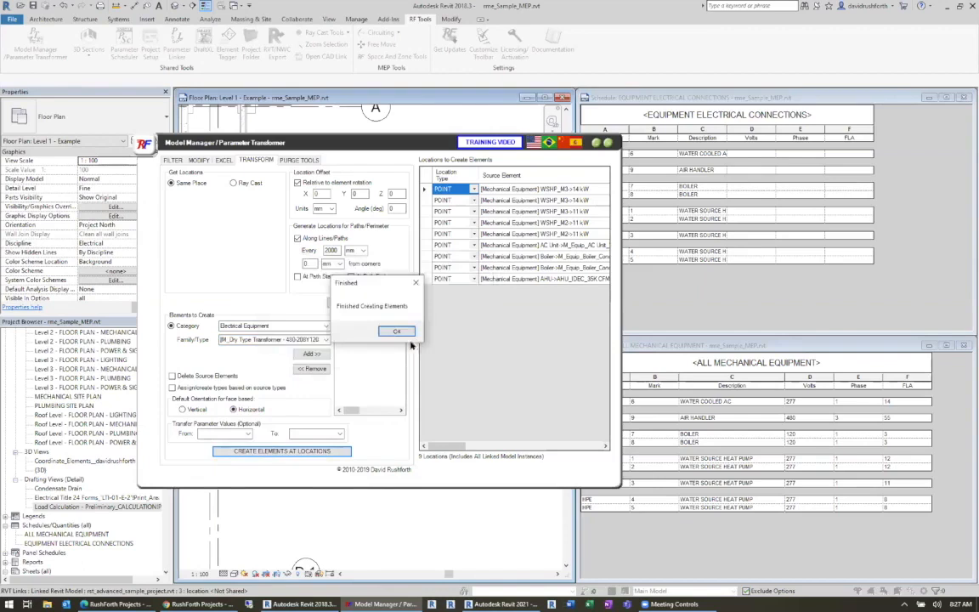
pyautogui.click(396, 330)
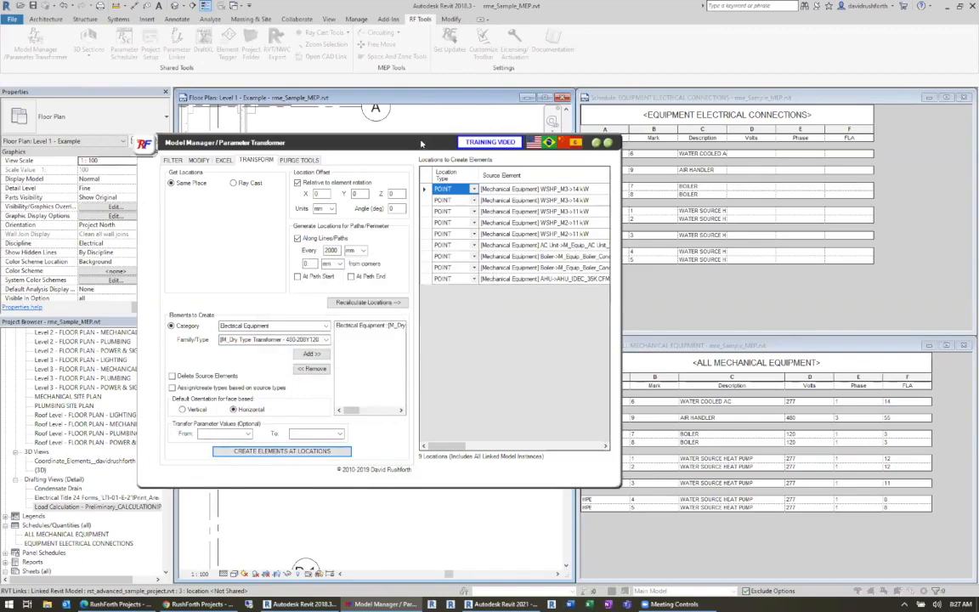
pyautogui.moveTo(420, 143); pyautogui.dragTo(305, 213)
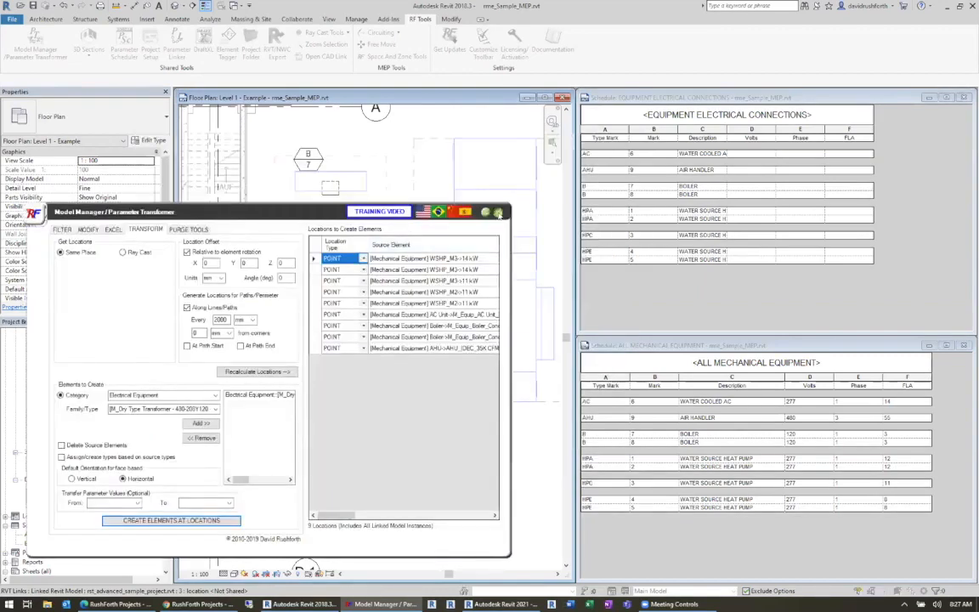
pyautogui.click(494, 212)
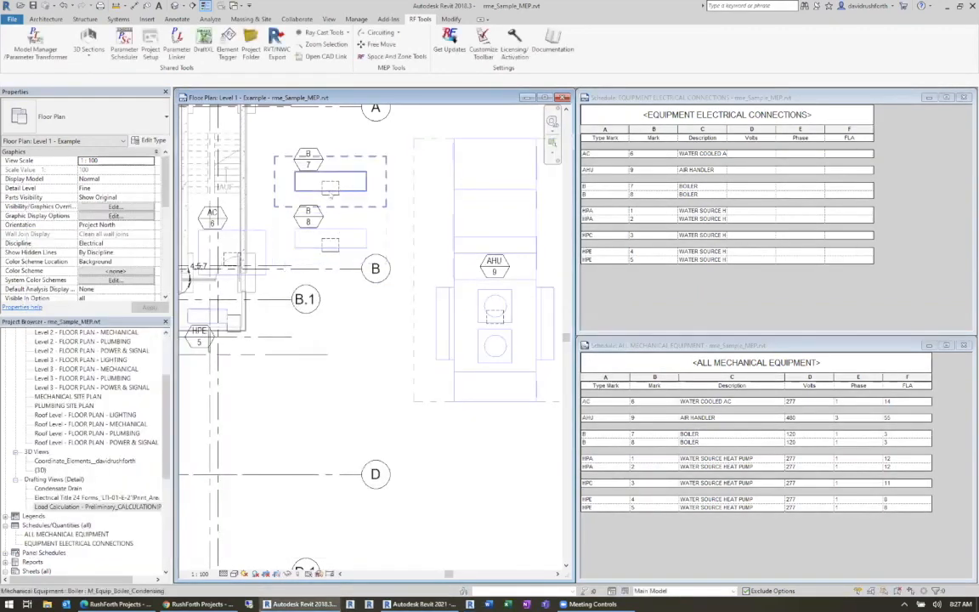
# Inspect the transformers created at the boilers, the AC unit and heat pump HPE 5 on the floor plan
pyautogui.scroll(3, 299, 178)
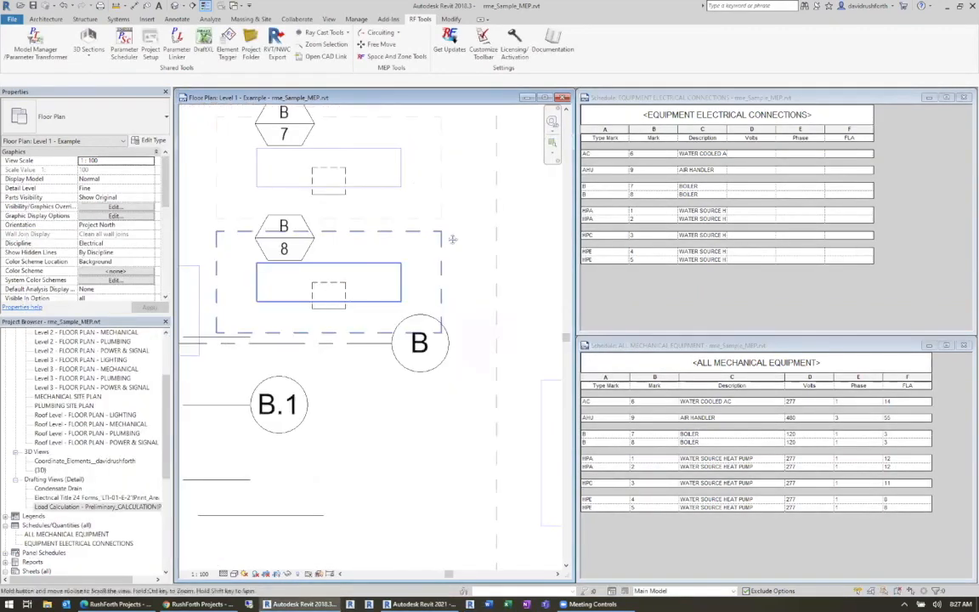
pyautogui.scroll(-3, 335, 306)
pyautogui.click(282, 313)
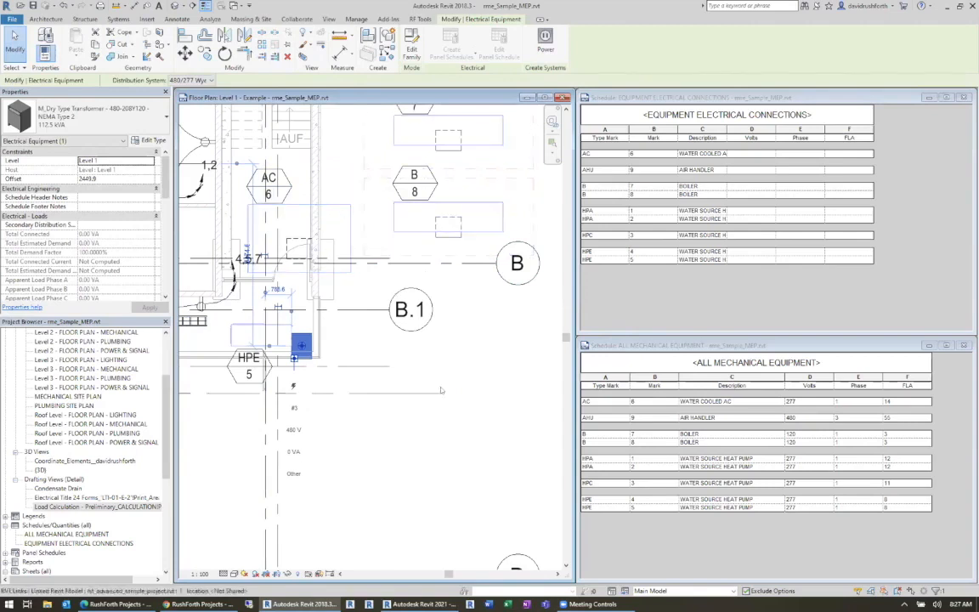
pyautogui.click(424, 413)
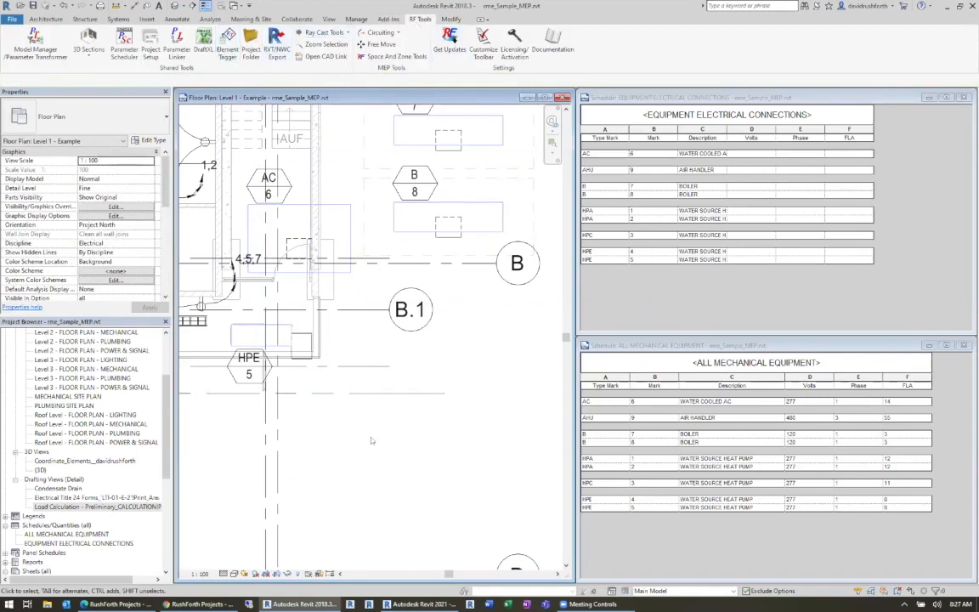
# Review the saved Mechanical Equipment Rule in Parameter Linker and compare the linked source and destination values of the AC unit and AHU
pyautogui.click(168, 41)
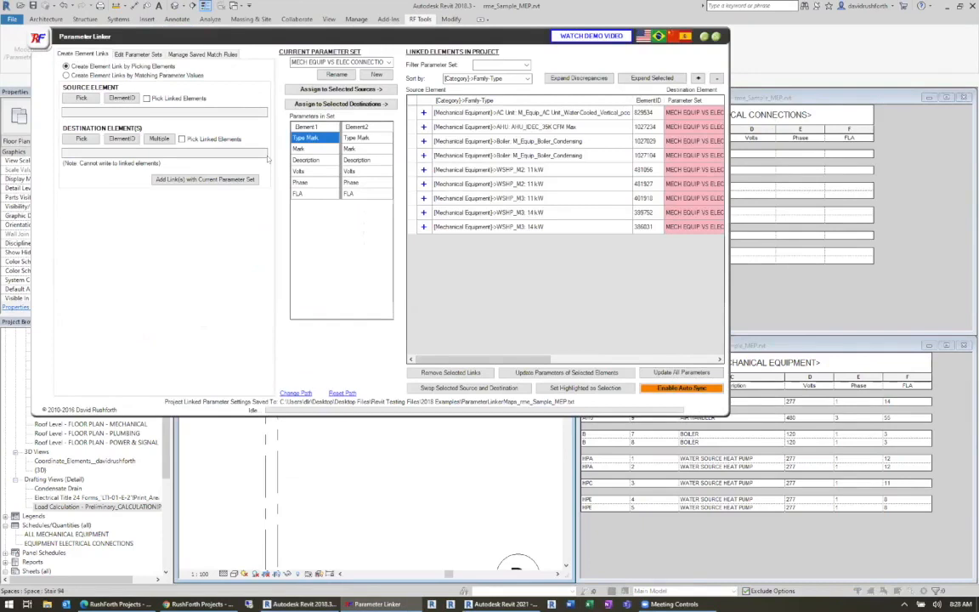
pyautogui.click(198, 54)
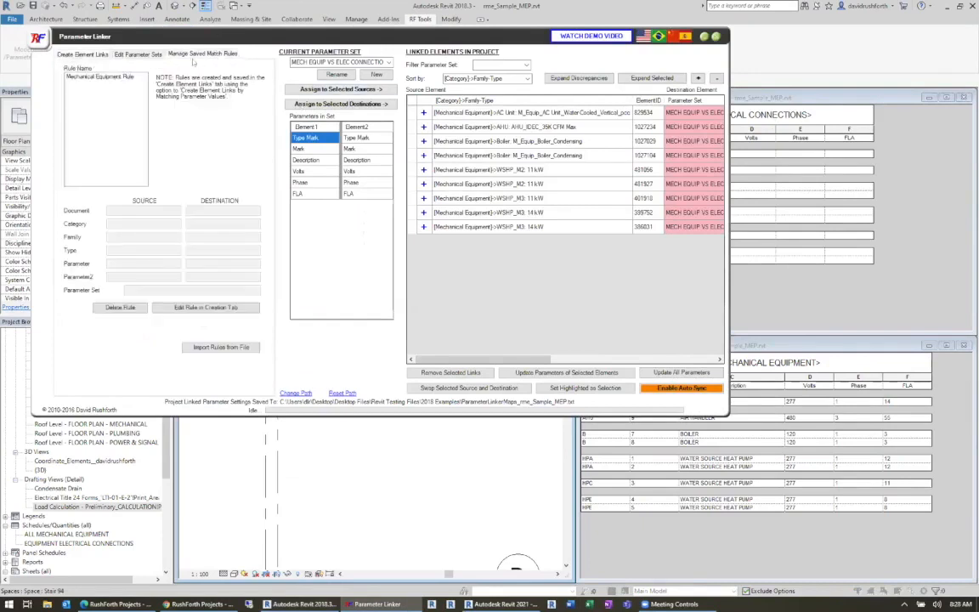
pyautogui.click(117, 77)
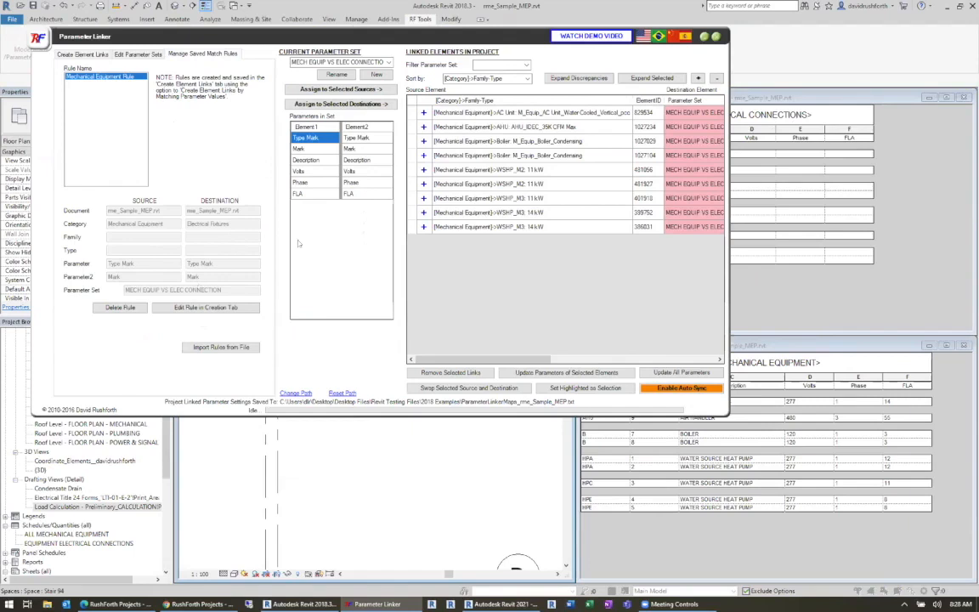
pyautogui.click(424, 114)
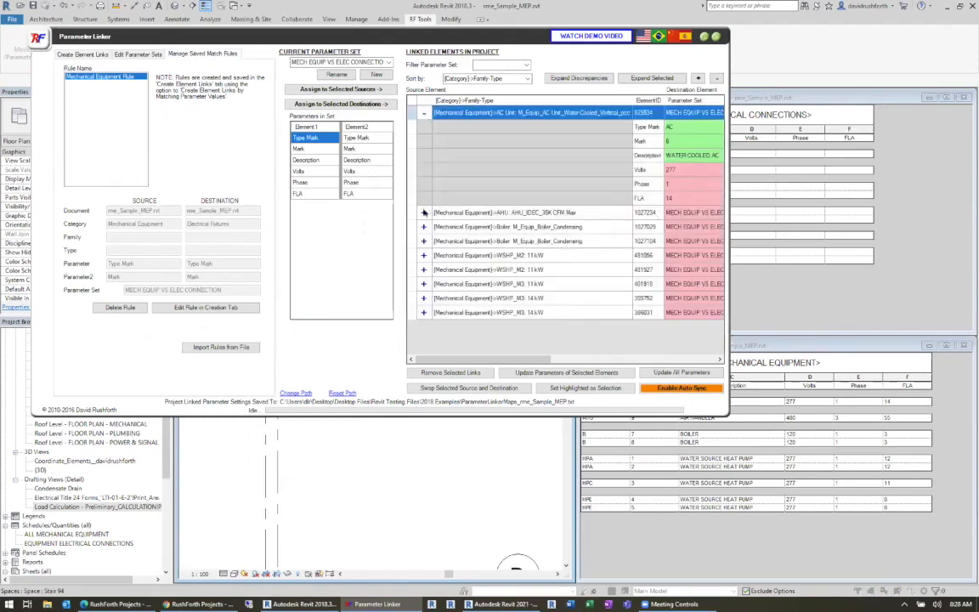
pyautogui.click(423, 211)
pyautogui.moveTo(543, 360); pyautogui.dragTo(617, 361)
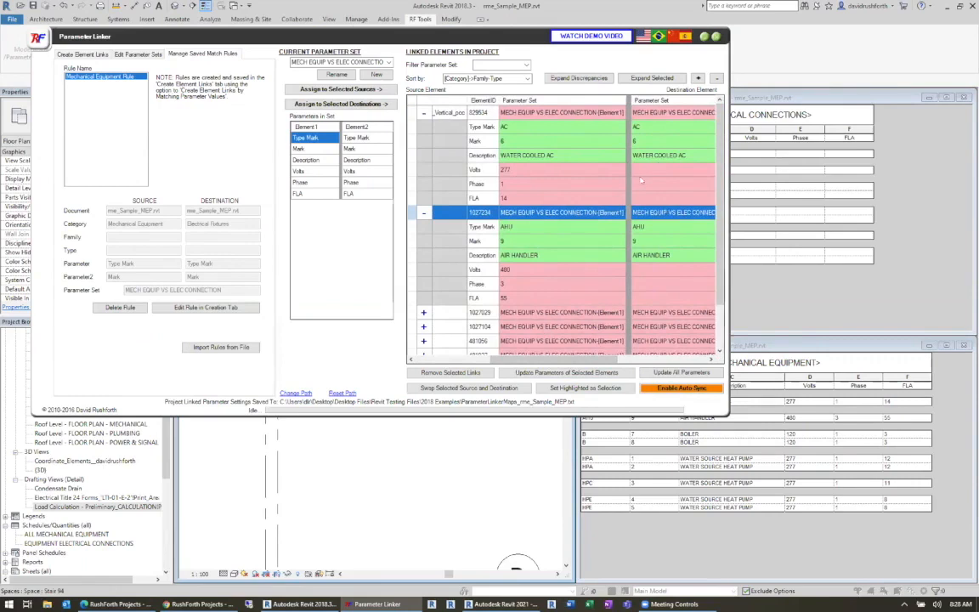
# Update all linked parameters from the mechanical equipment to the electrical connections and close Parameter Linker
pyautogui.click(682, 373)
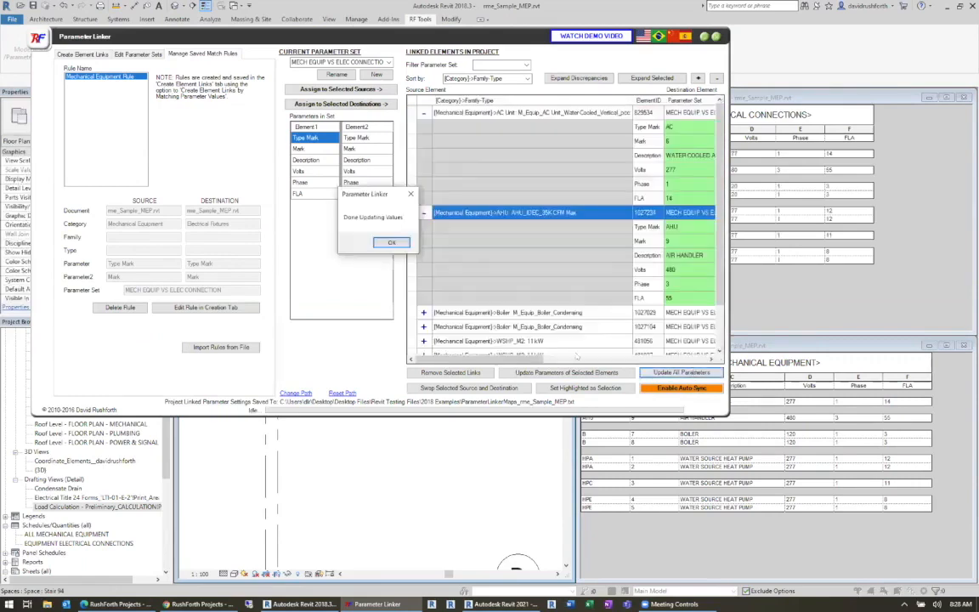
pyautogui.click(392, 243)
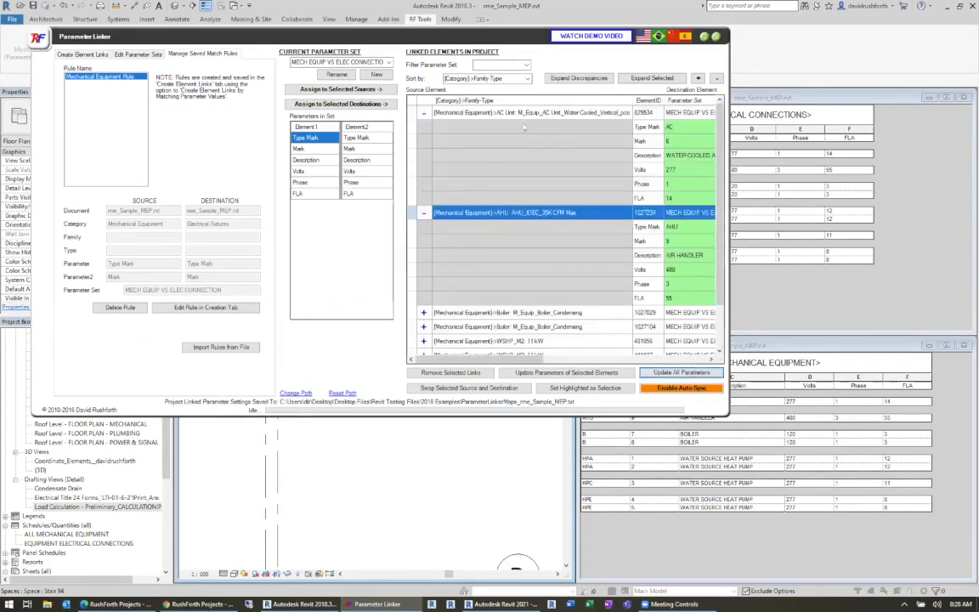
pyautogui.moveTo(652, 31); pyautogui.dragTo(552, 103)
pyautogui.click(615, 110)
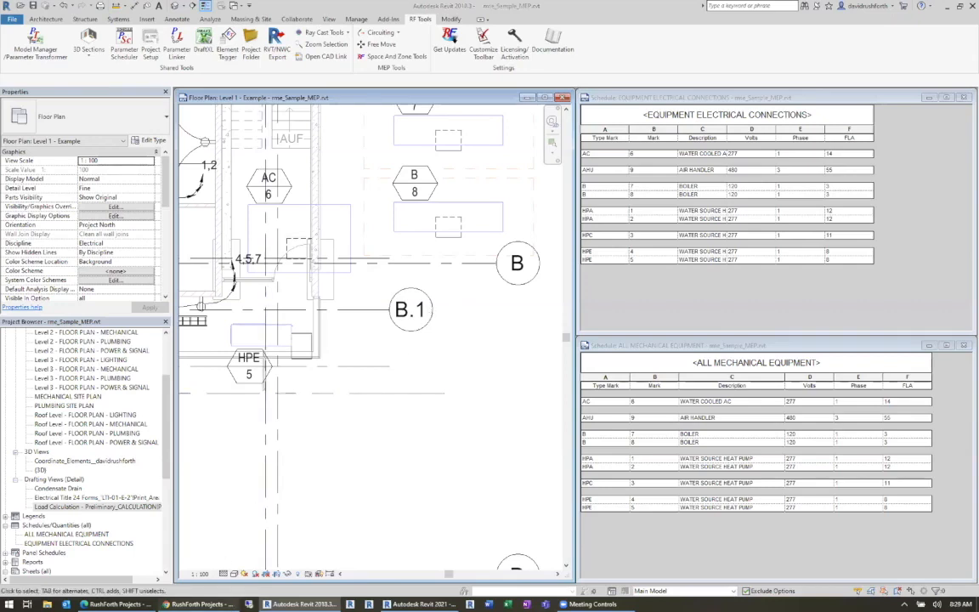
# Switch to the RushForth Projects website in Chrome and open its Download/Licensing page
pyautogui.click(198, 604)
pyautogui.click(308, 67)
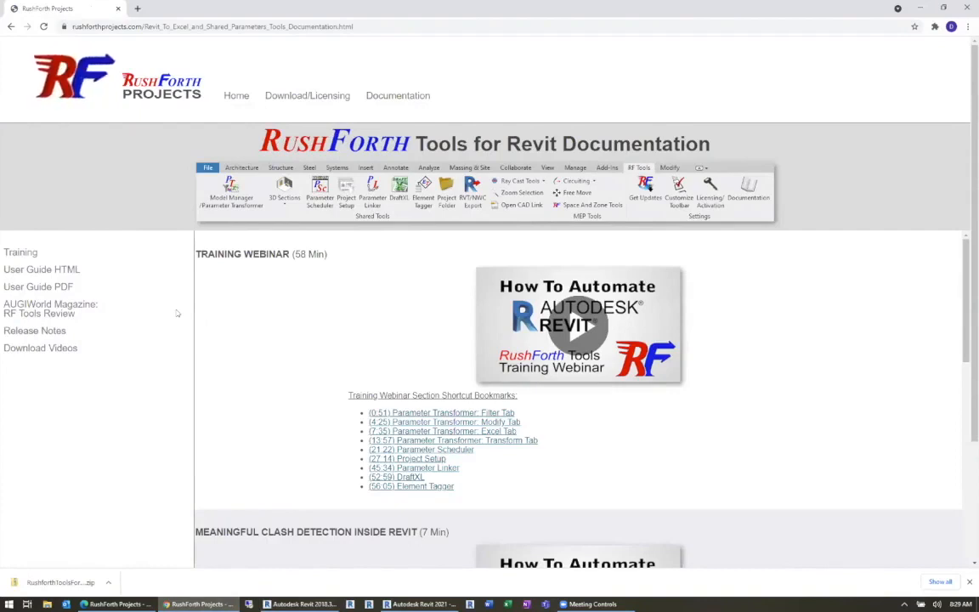
pyautogui.click(285, 96)
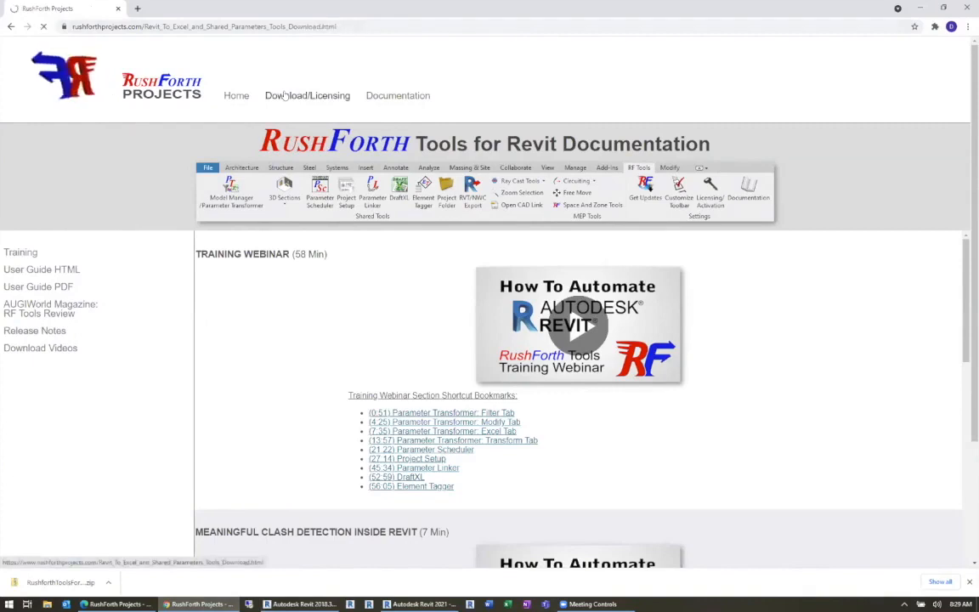